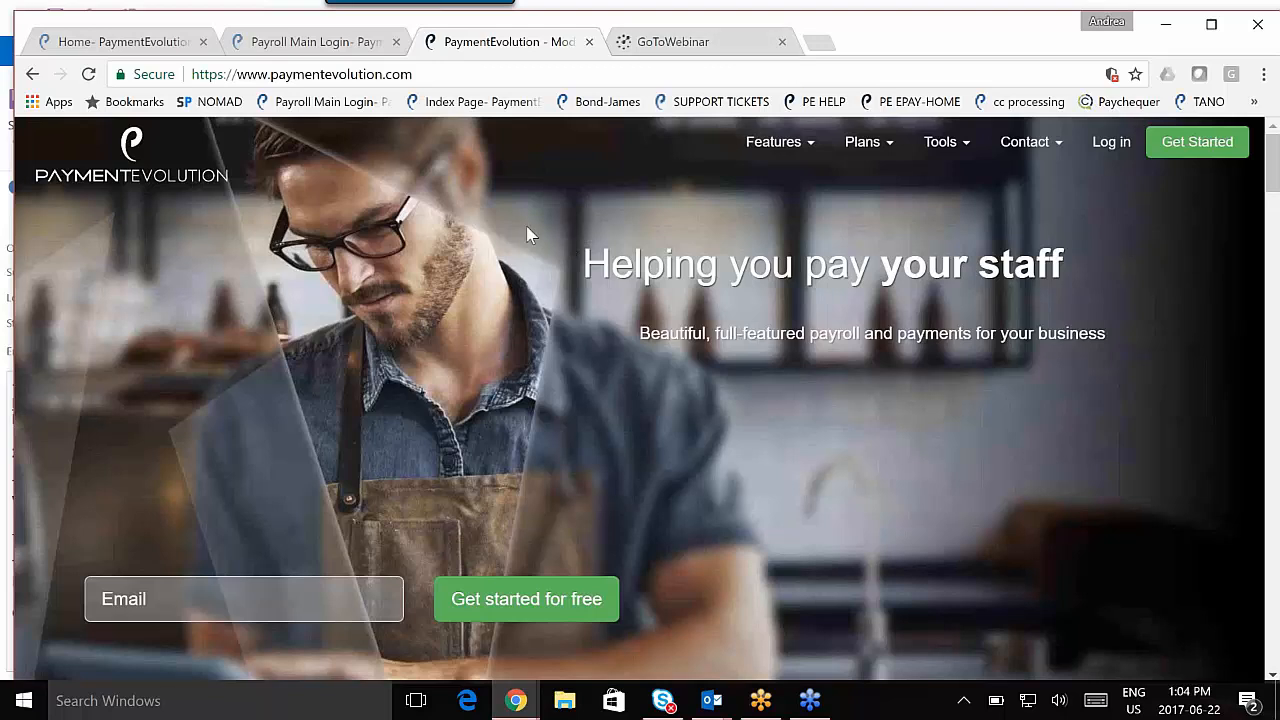
Open the direct deposit (ePay) page from the PaymentEvolution website's home page.
click(1239, 35)
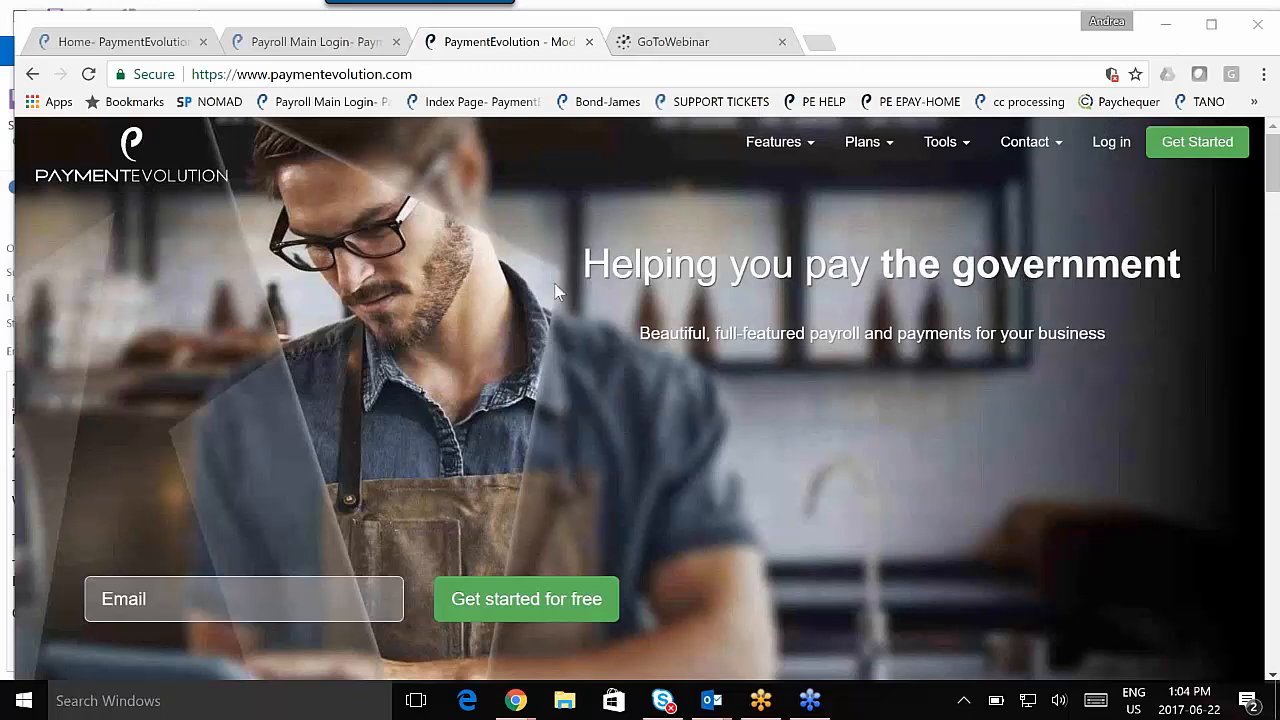
scroll(556, 286, down, 10)
scroll(580, 289, down, 15)
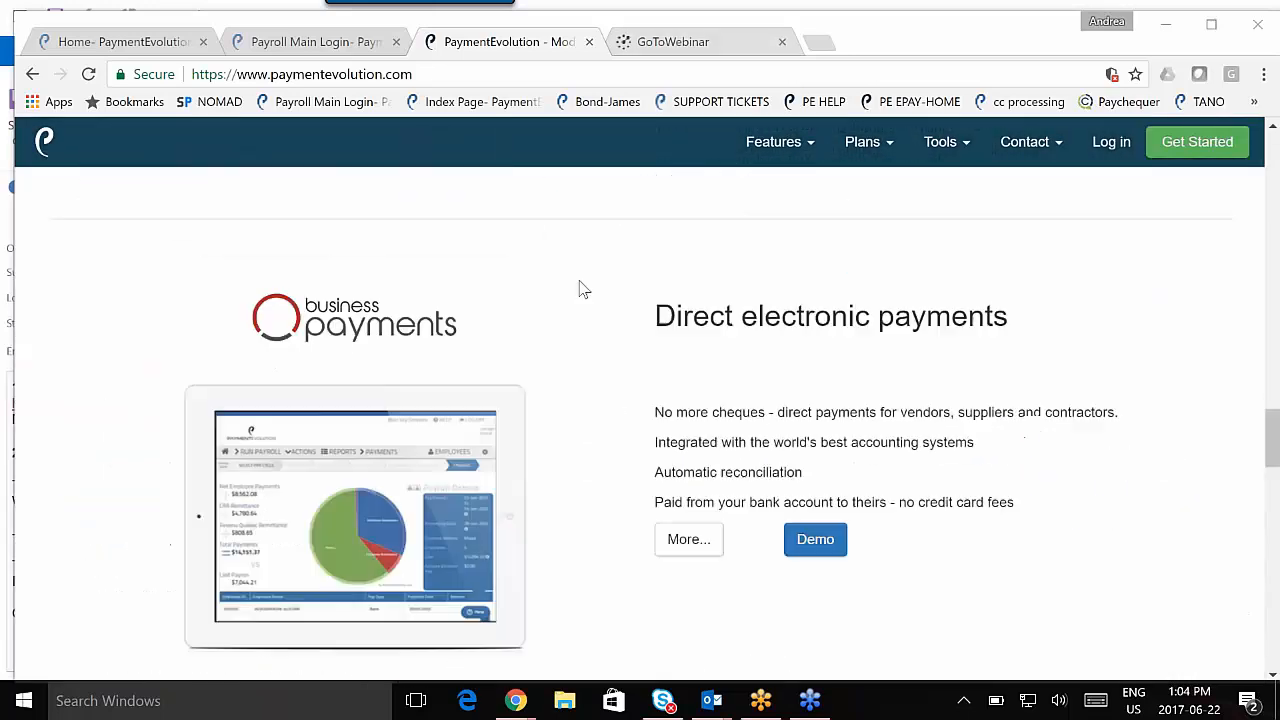
scroll(586, 288, down, 15)
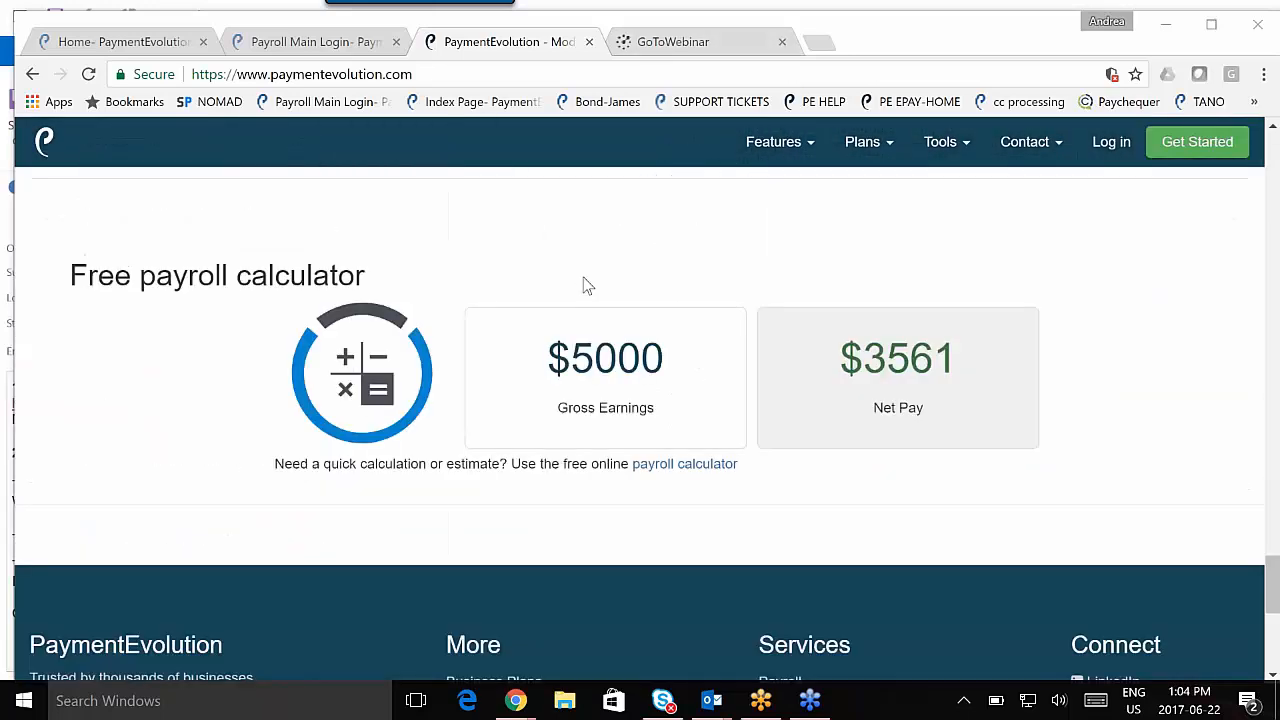
click(772, 508)
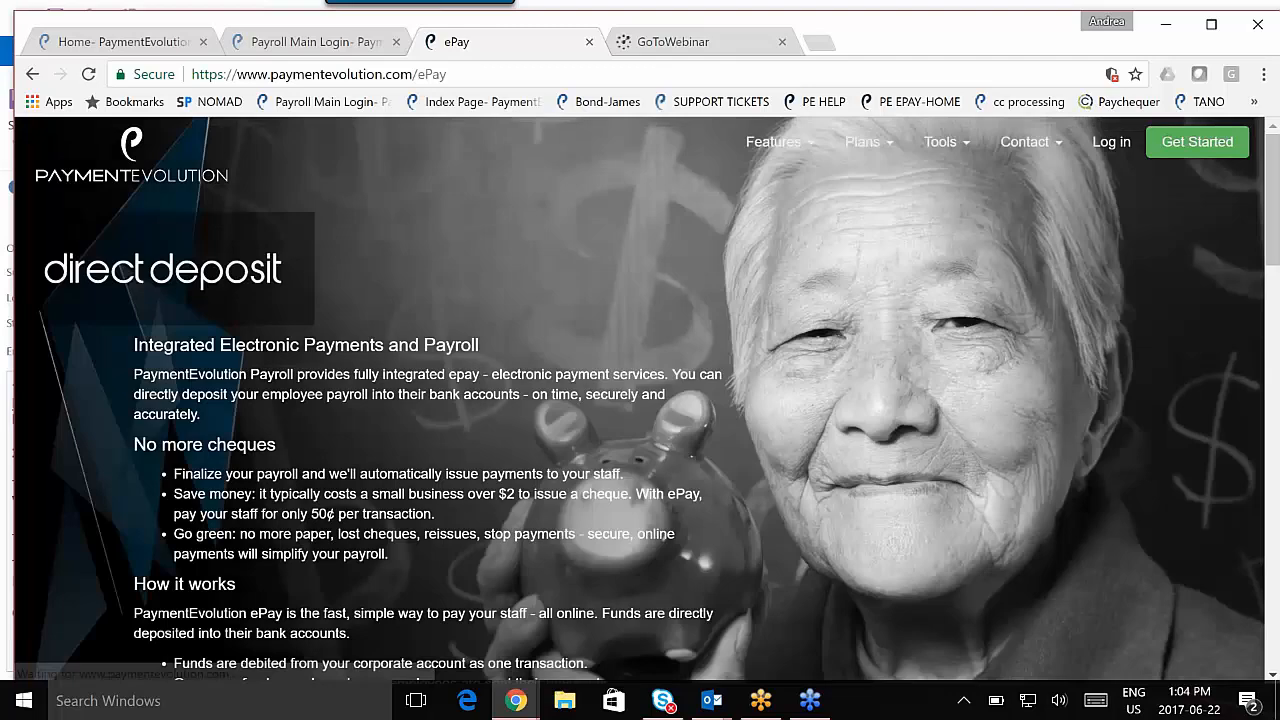
Examine how ePay direct deposit works, its service fees and the application form download.
scroll(600, 251, down, 1)
scroll(600, 251, down, 4)
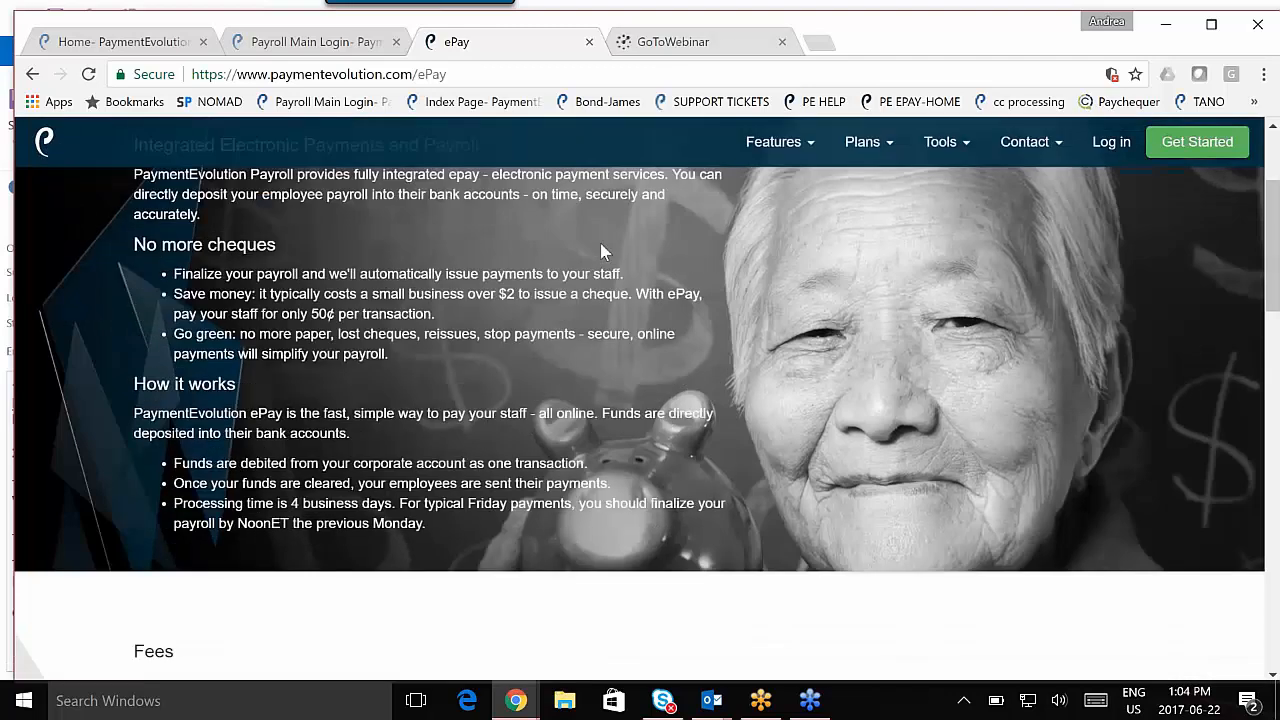
scroll(600, 251, down, 2)
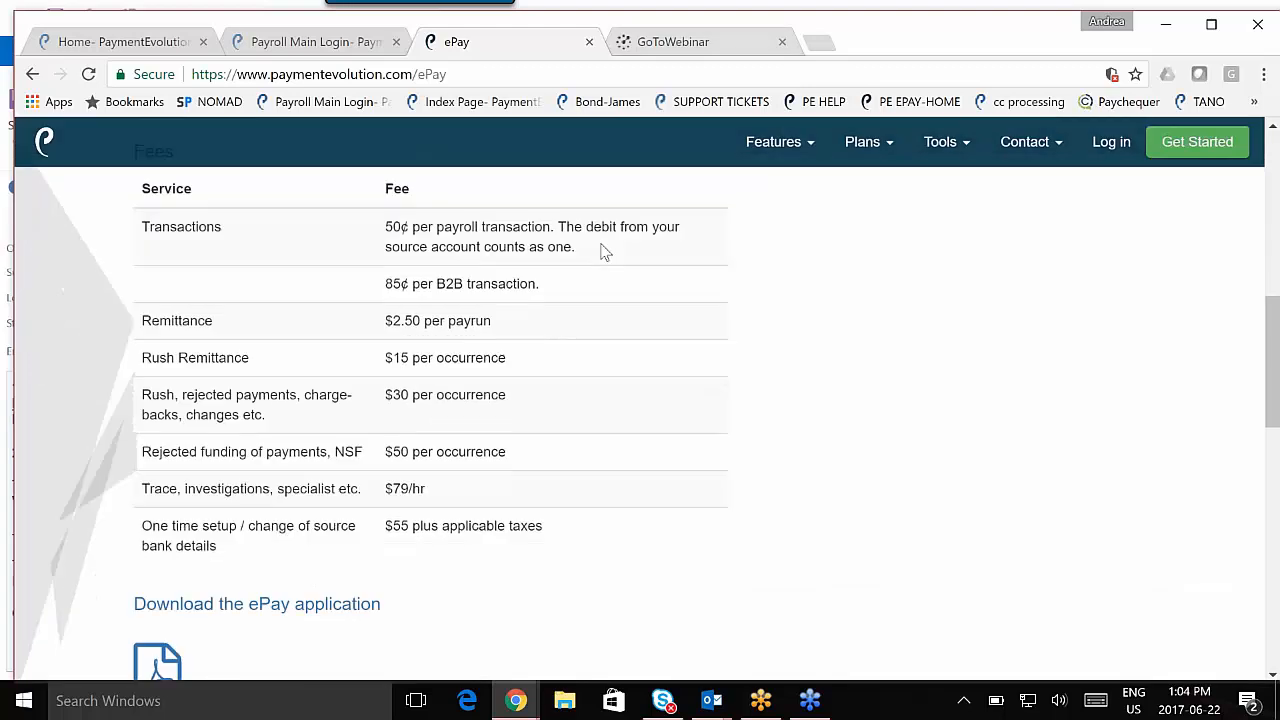
scroll(600, 251, up, 1)
scroll(603, 251, up, 1)
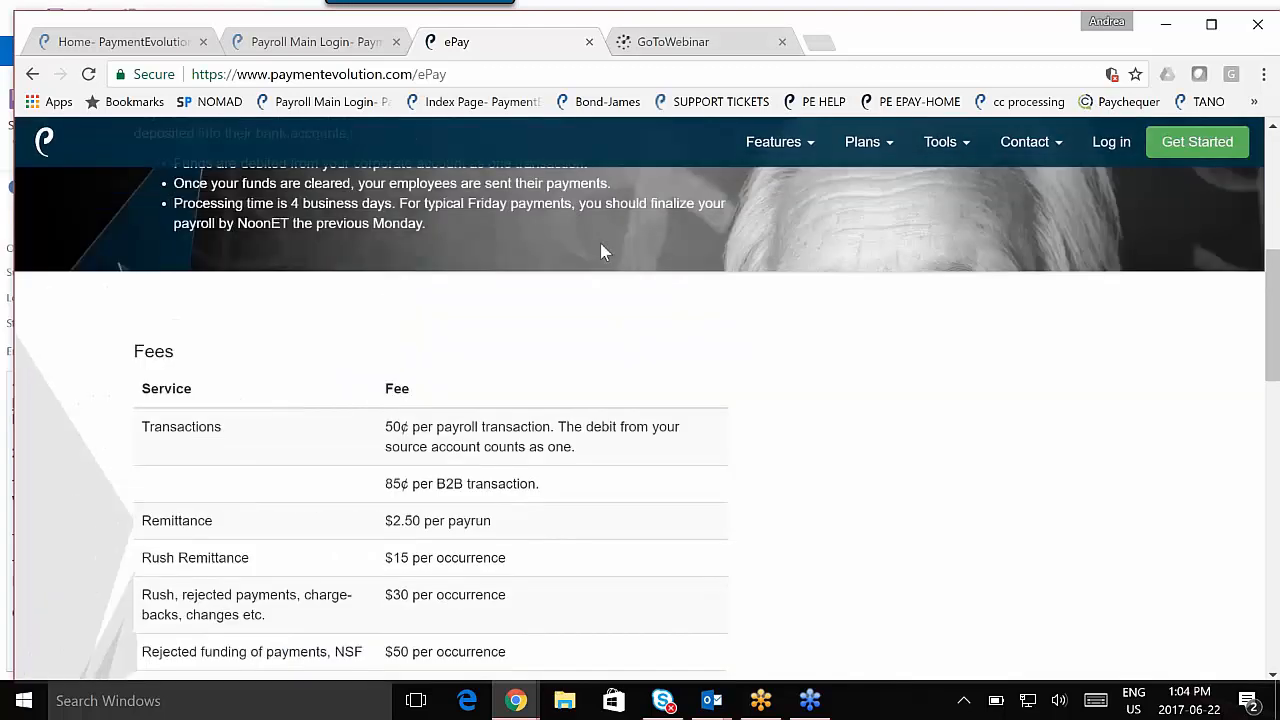
scroll(603, 251, up, 2)
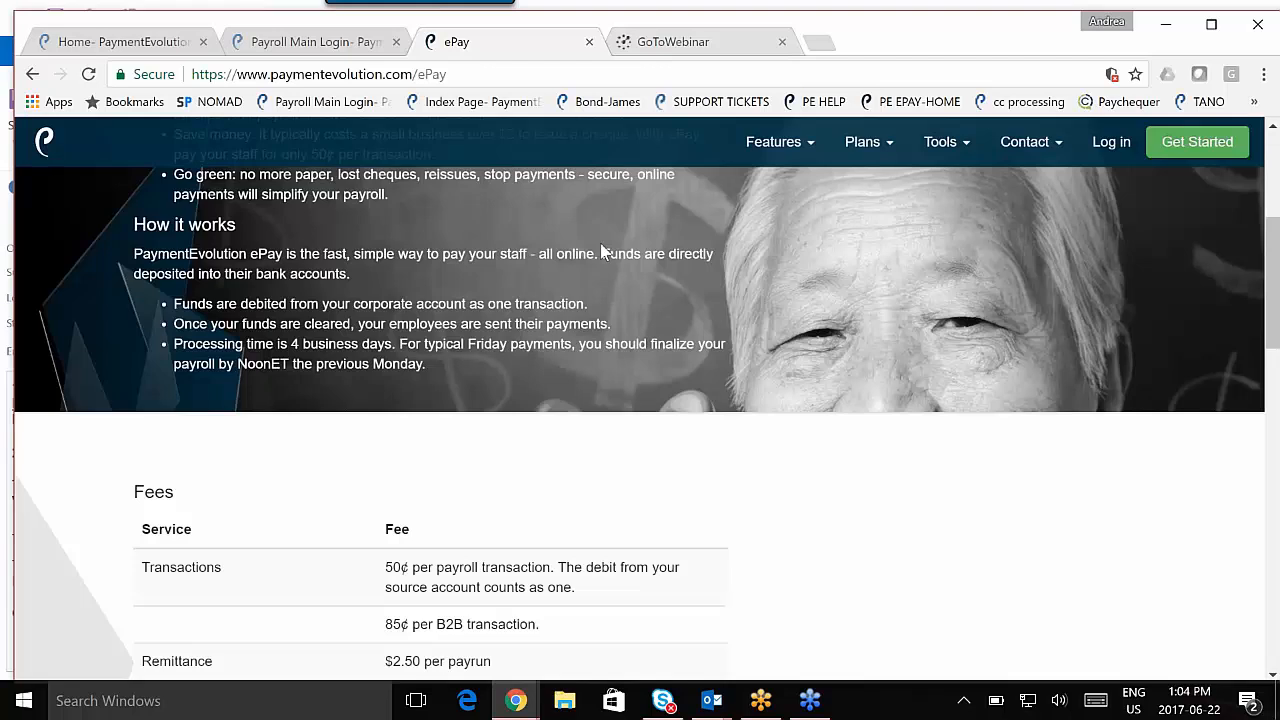
scroll(603, 251, up, 3)
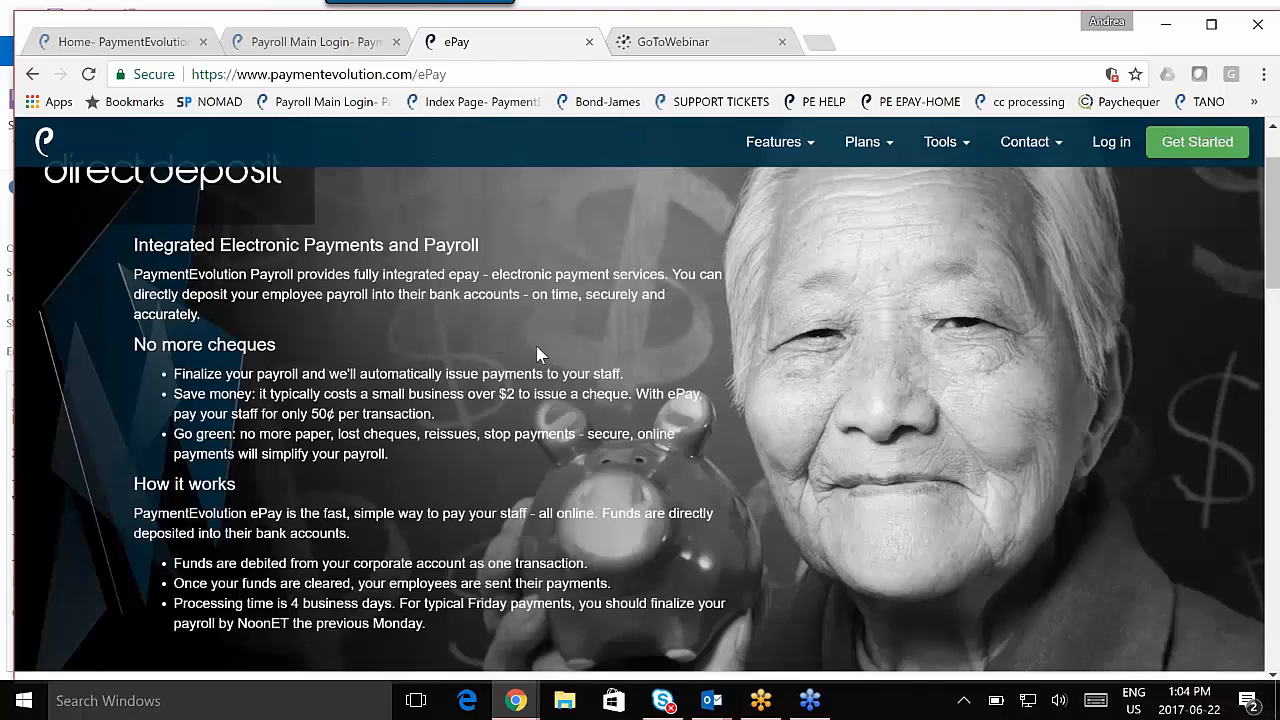
scroll(540, 345, down, 6)
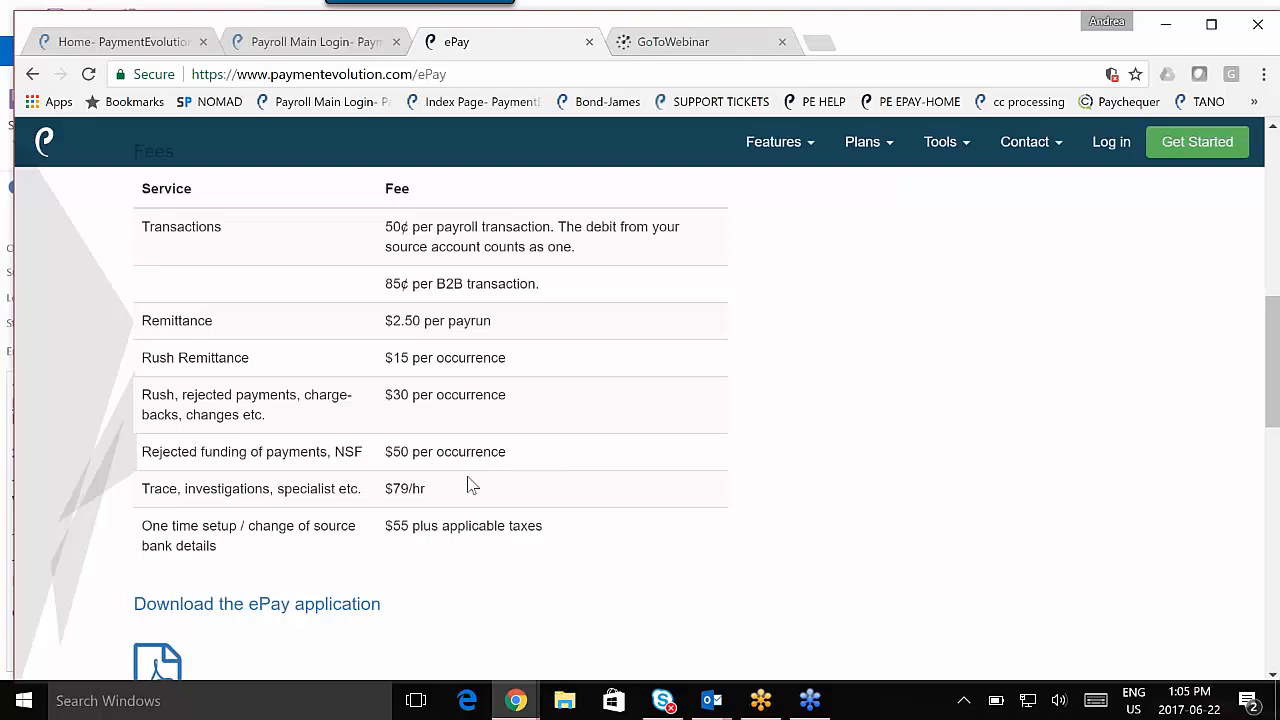
scroll(472, 486, down, 1)
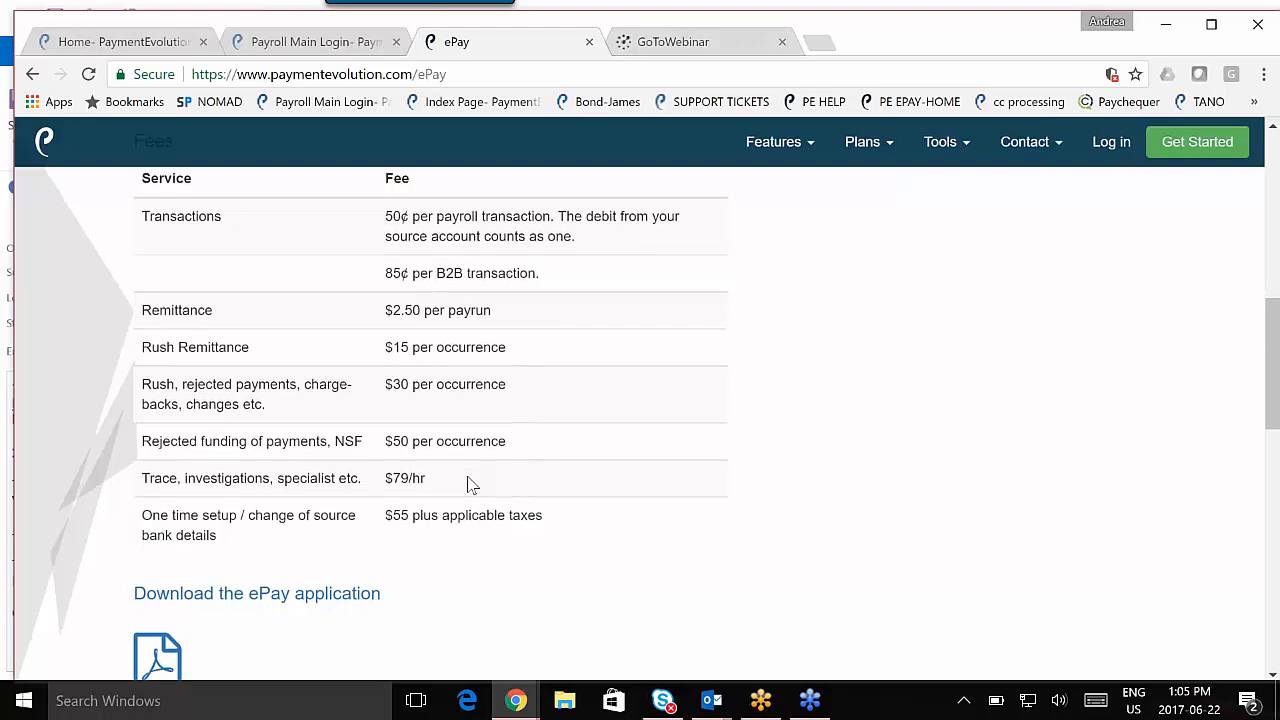
scroll(472, 486, down, 2)
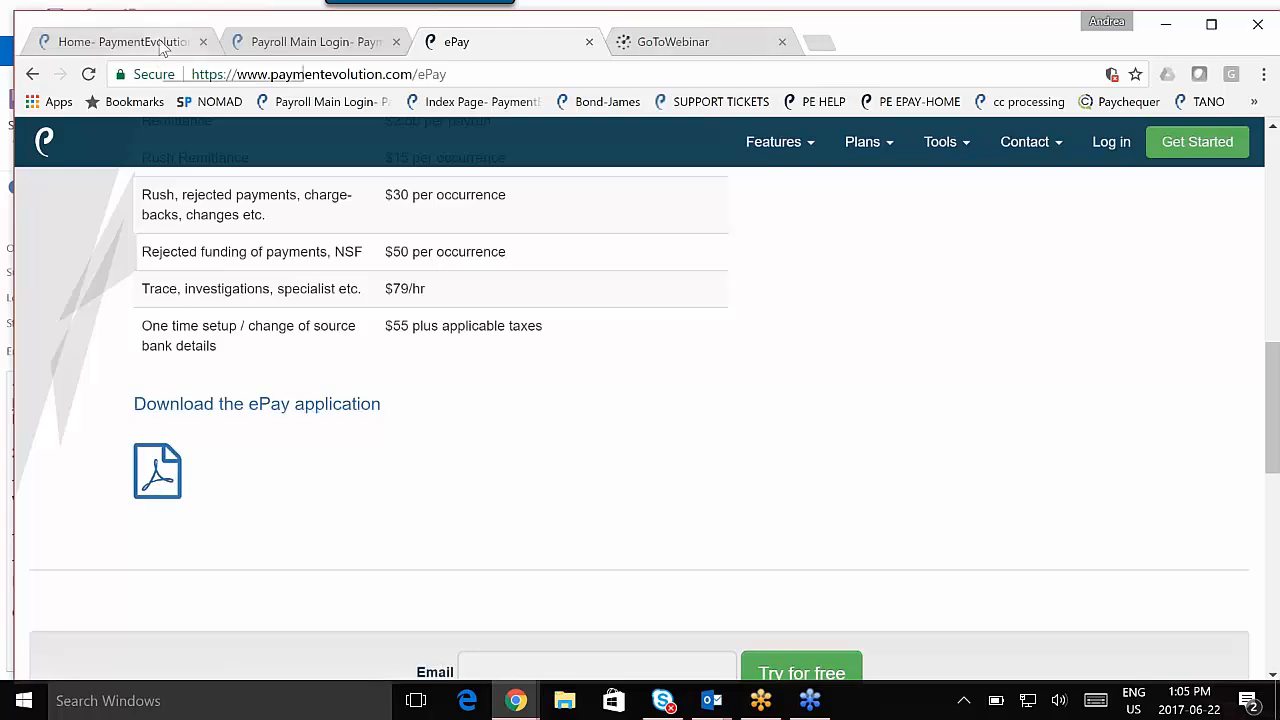
Switch to the payroll application and log in to the Blue Sky Services company from the multi-company list.
click(305, 42)
click(446, 440)
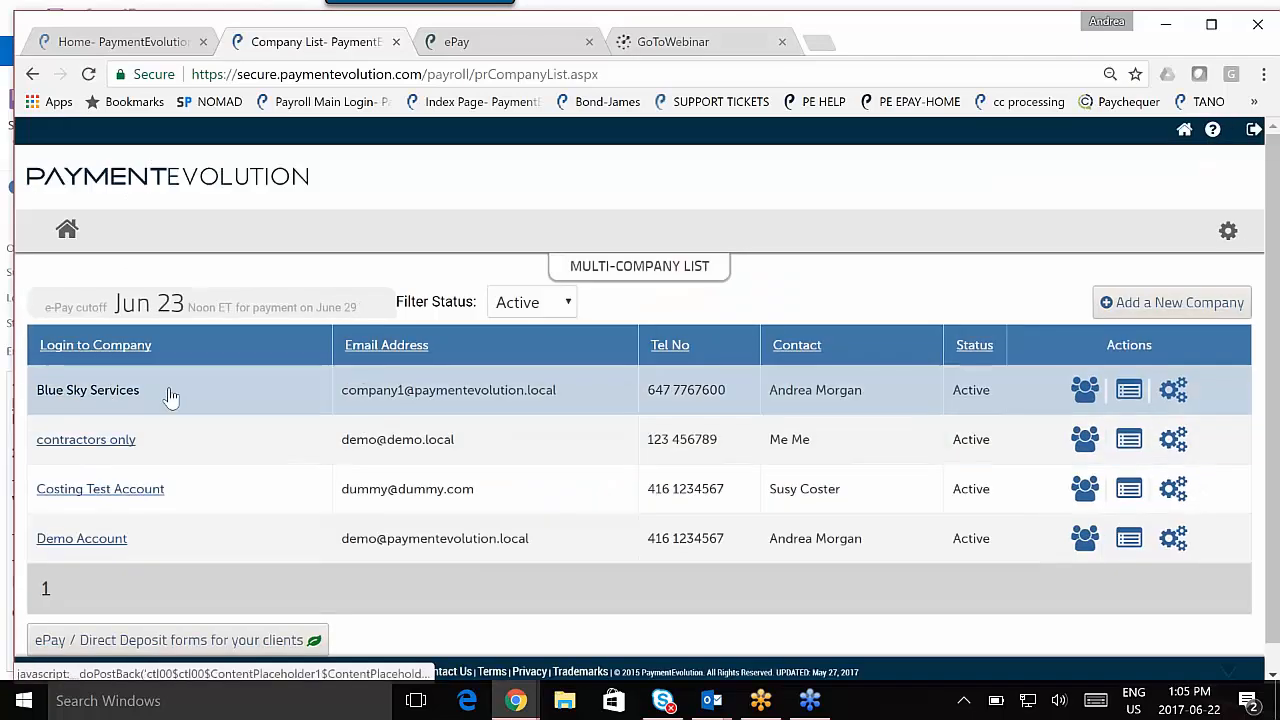
click(170, 396)
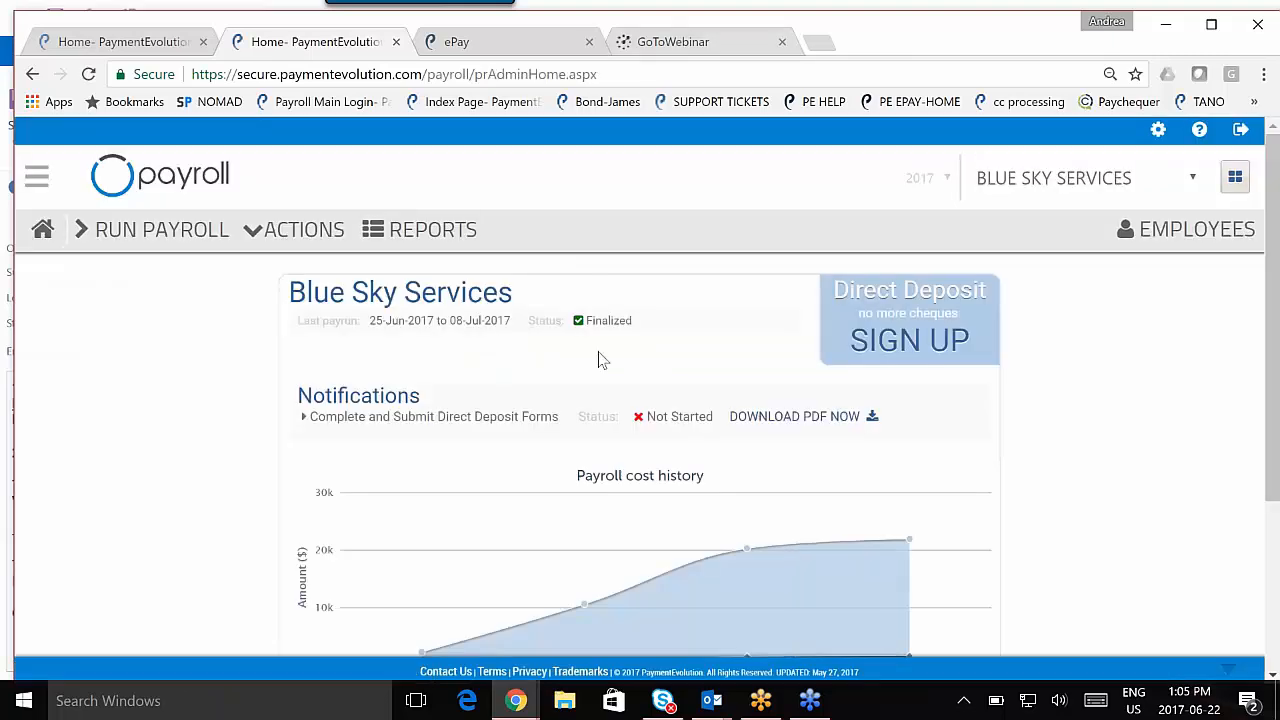
View the direct deposit sign-up information for Blue Sky Services, including its registration form options, and close it.
click(945, 341)
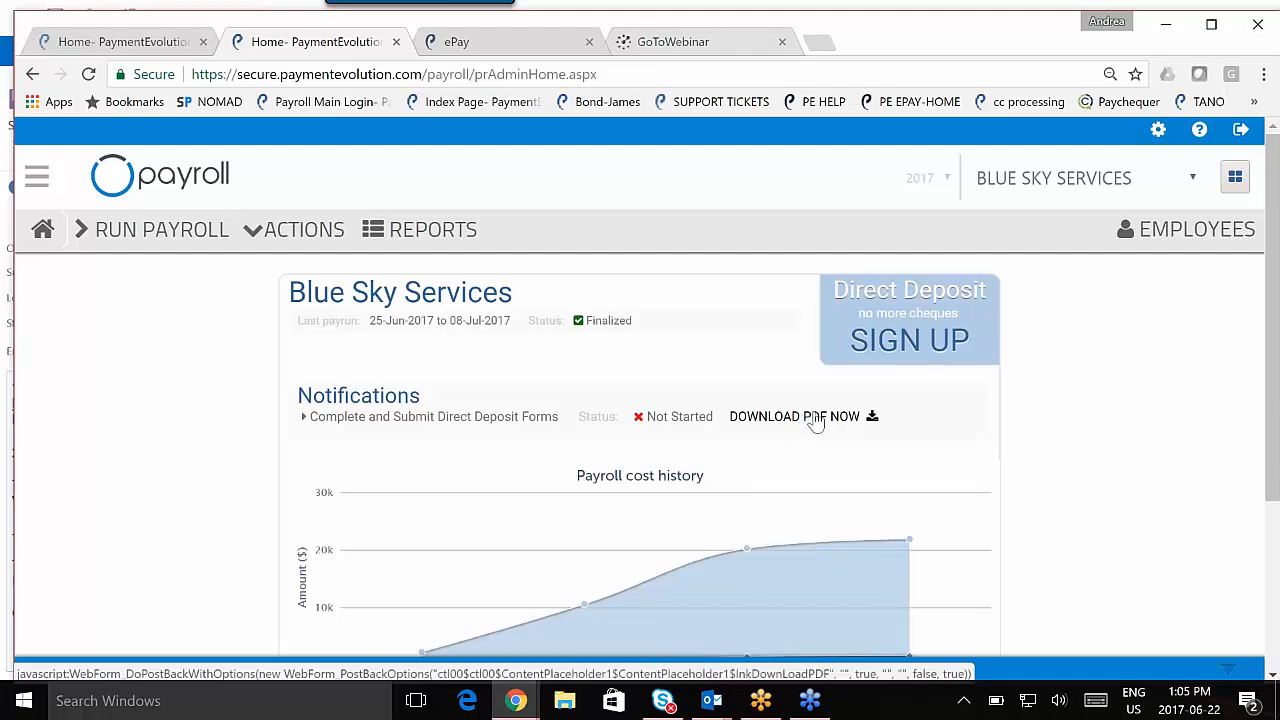
click(908, 340)
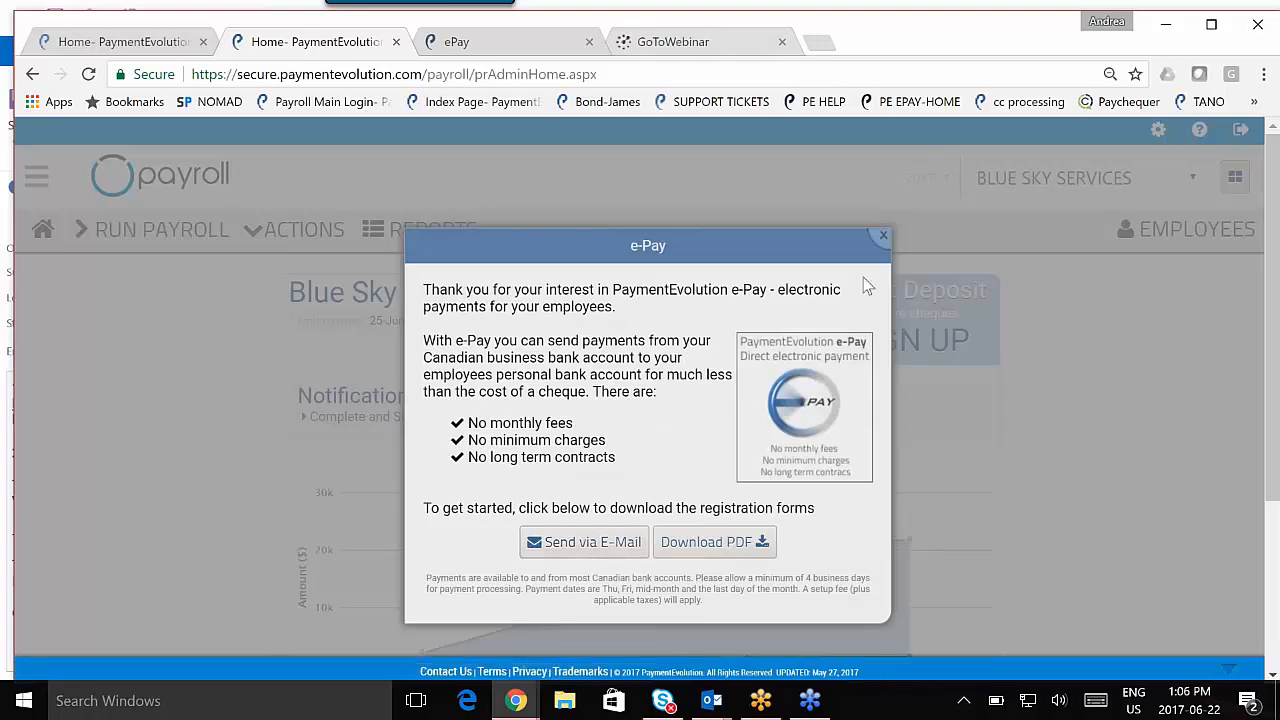
click(968, 296)
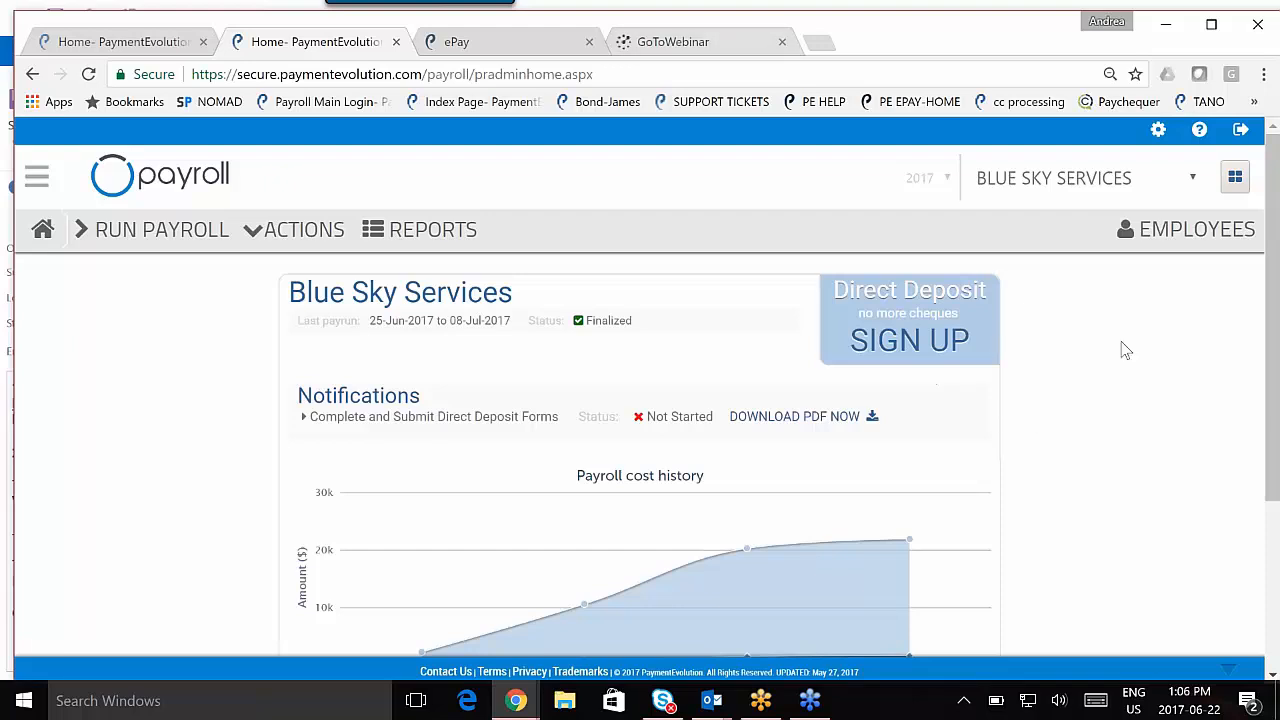
Open the payroll options of Blue Sky Services and review the system options, including the default payment type.
click(1158, 134)
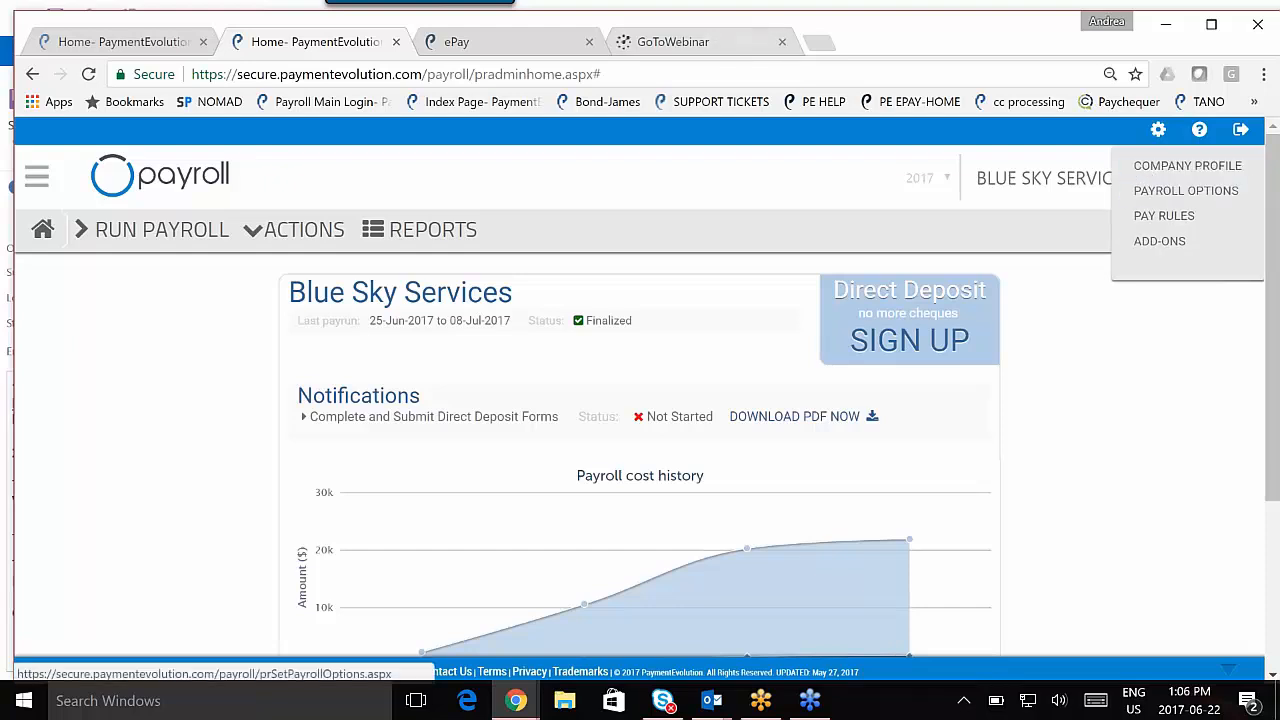
click(1218, 198)
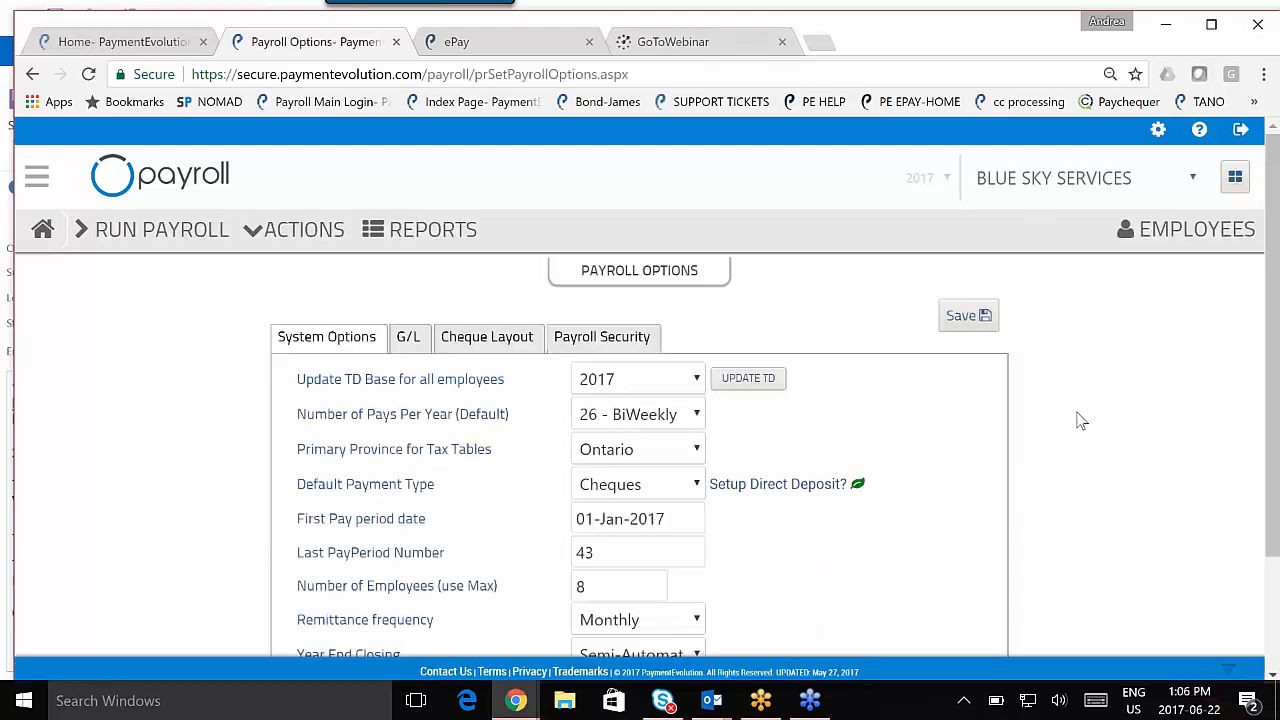
scroll(1080, 420, down, 2)
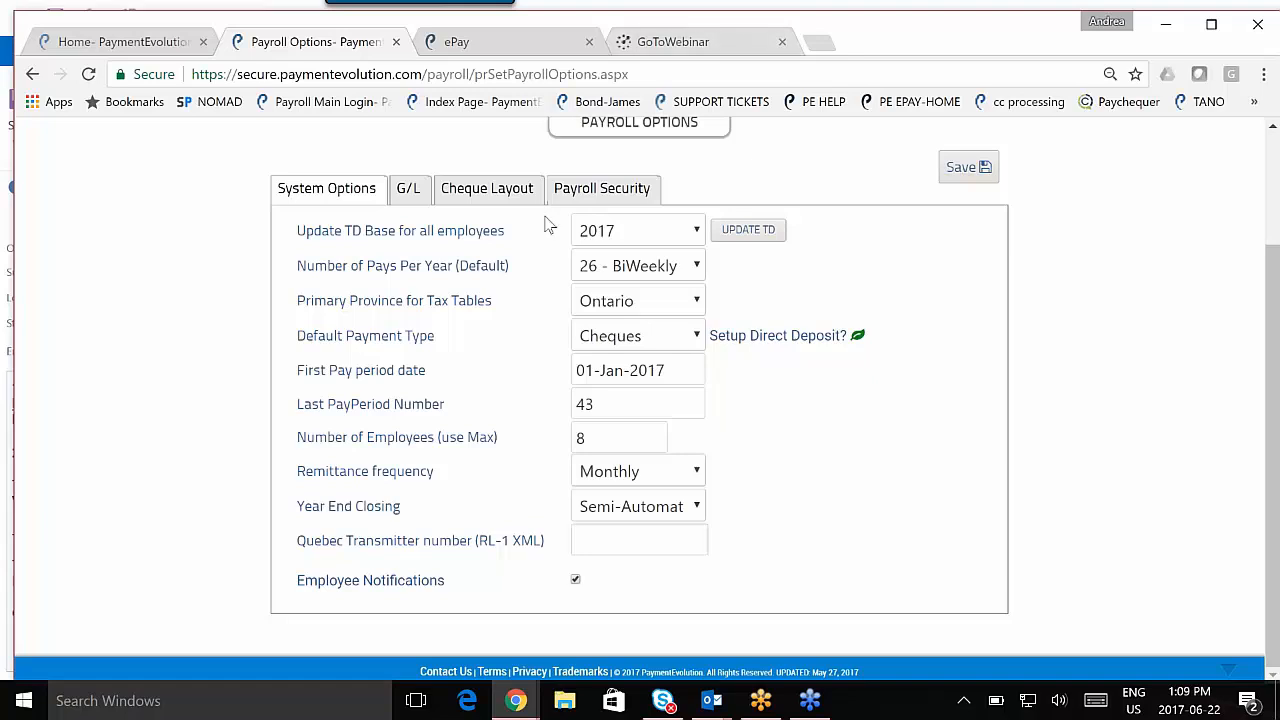
Switch to the JackBlack Inc. payroll account and return to its home page.
click(110, 44)
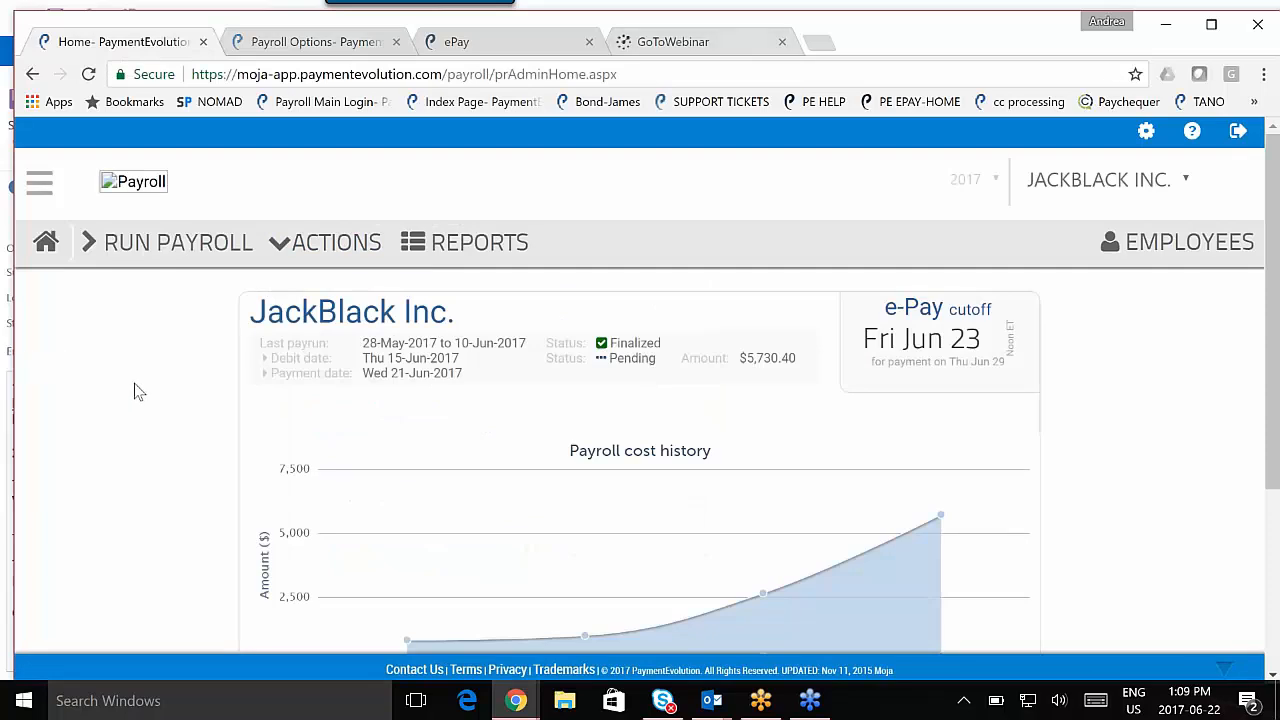
scroll(136, 391, down, 1)
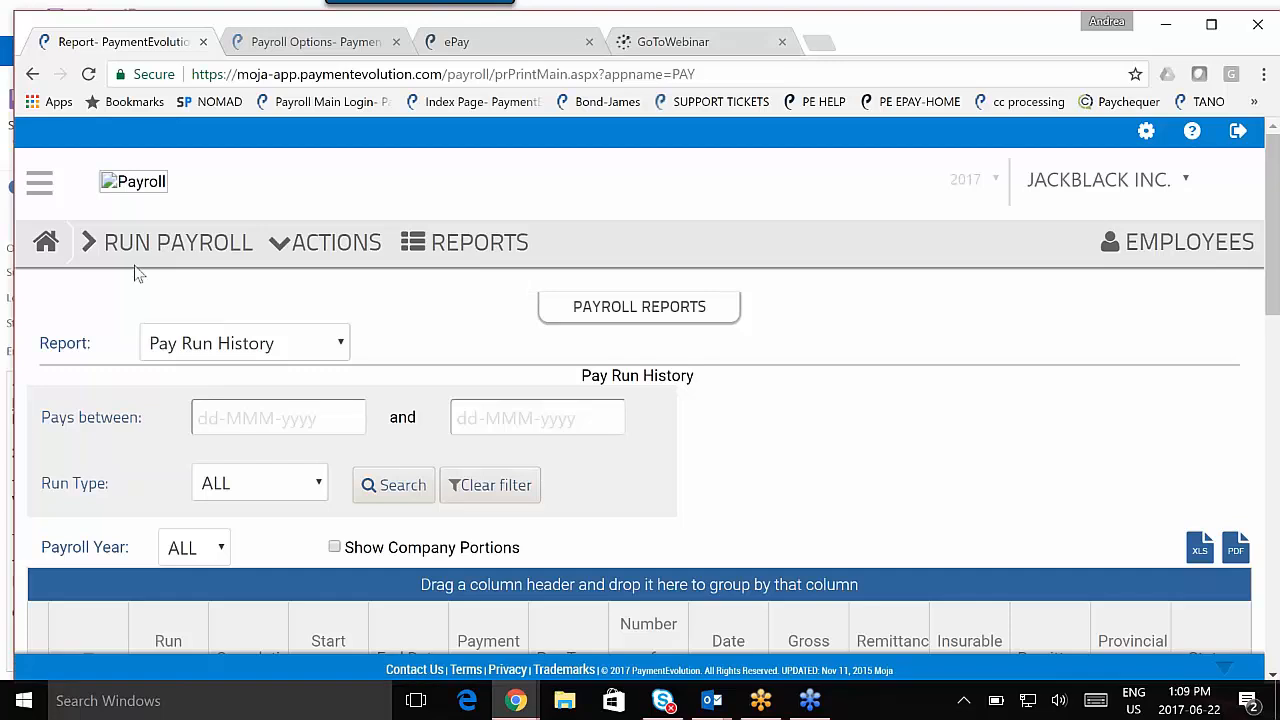
click(50, 245)
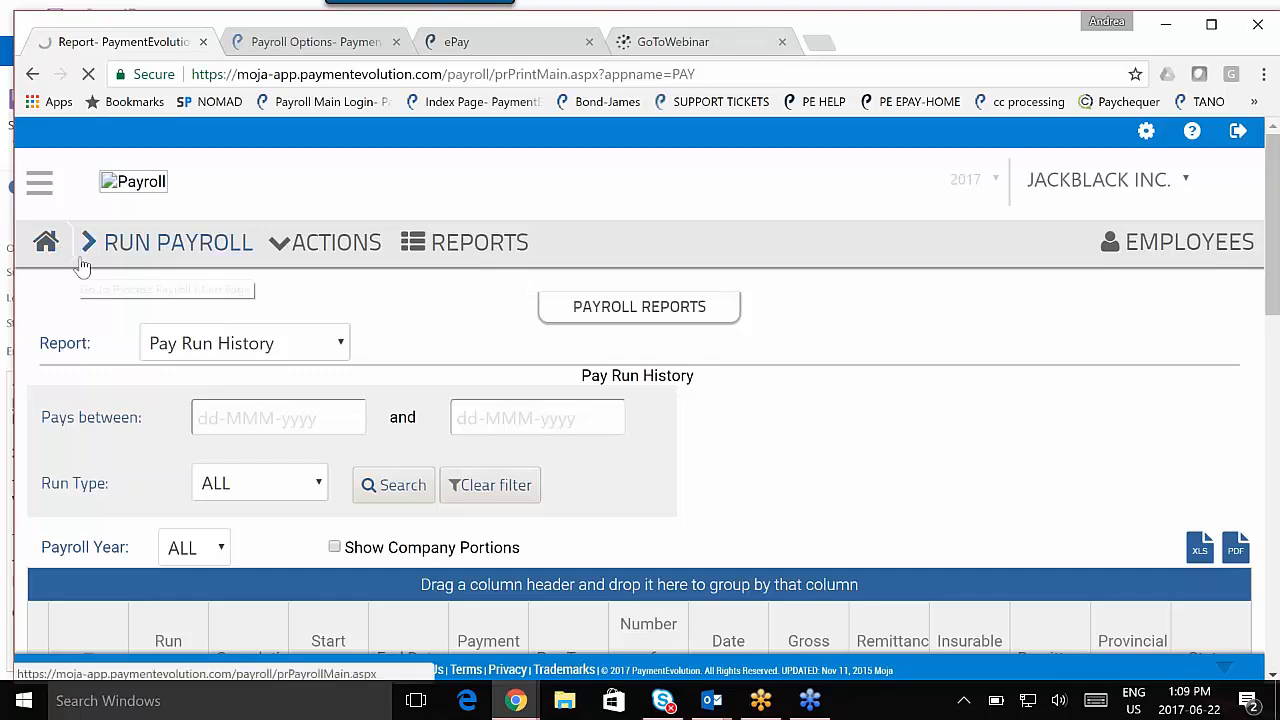
mouse_move(455, 260)
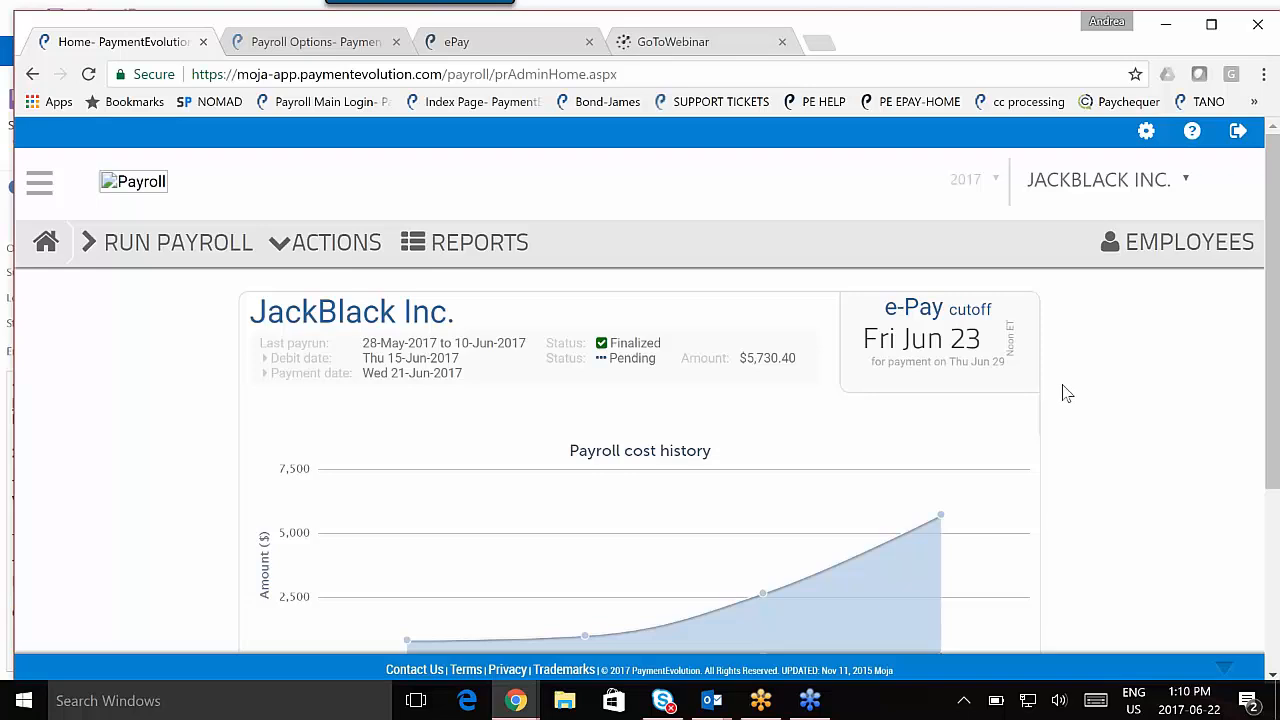
Check the next remittance due date on the JackBlack Inc. home page and return to the e-Pay cutoff summary.
scroll(1067, 393, down, 3)
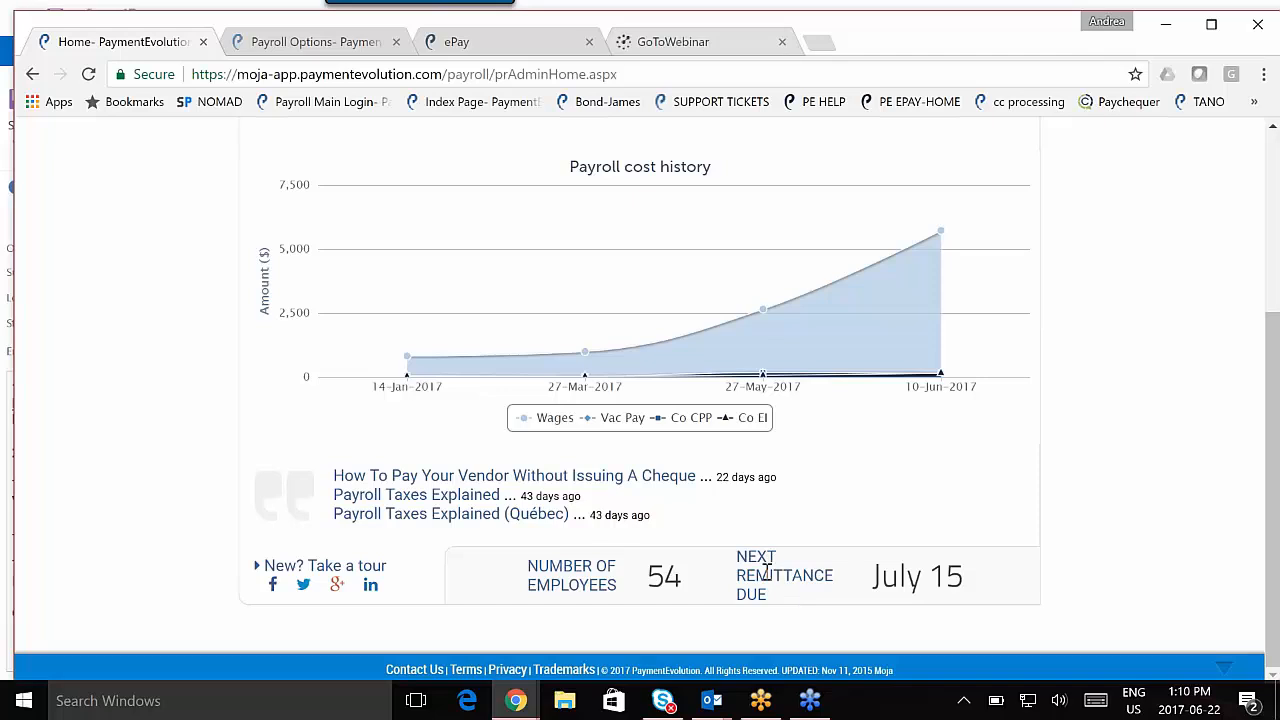
drag(737, 556, 971, 586)
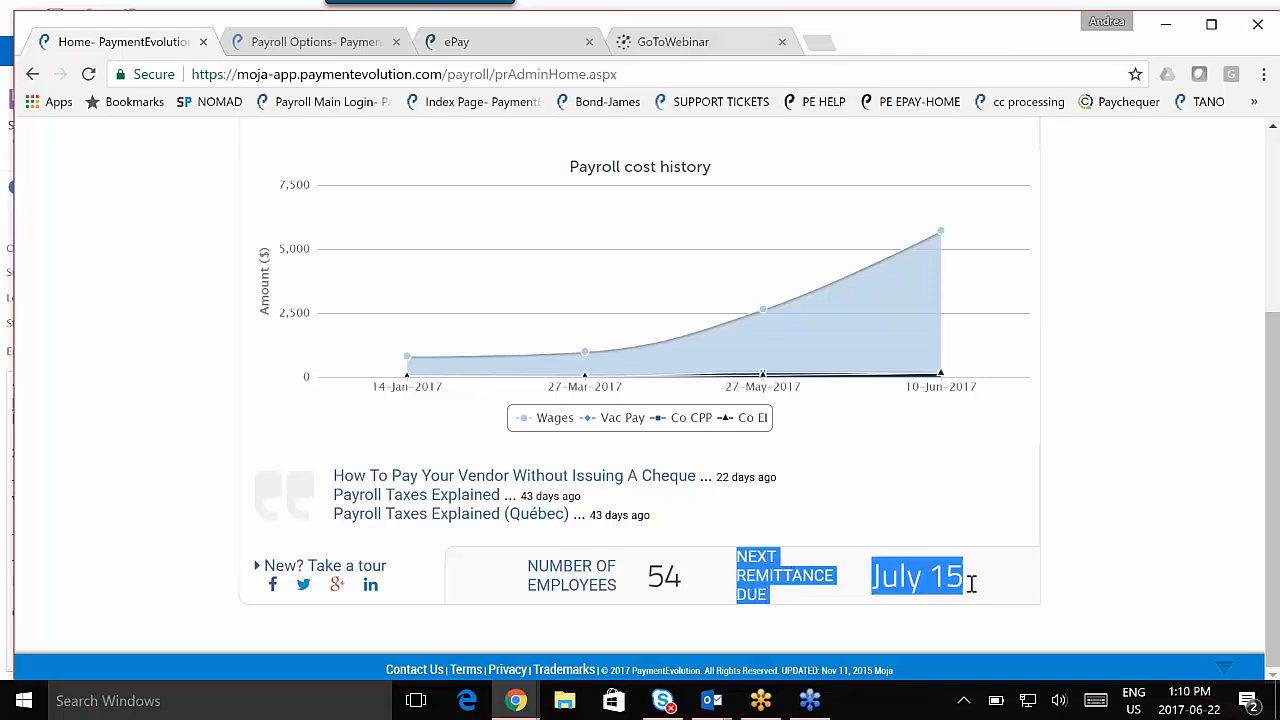
click(826, 612)
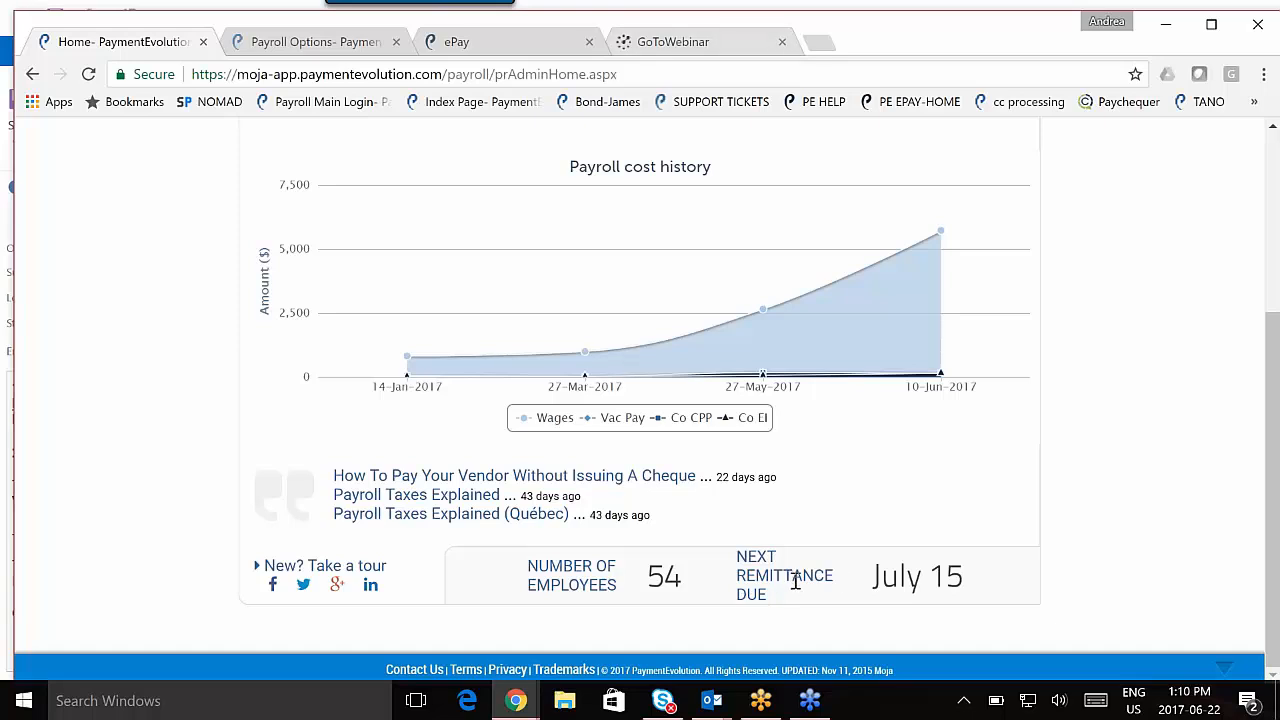
scroll(795, 580, up, 3)
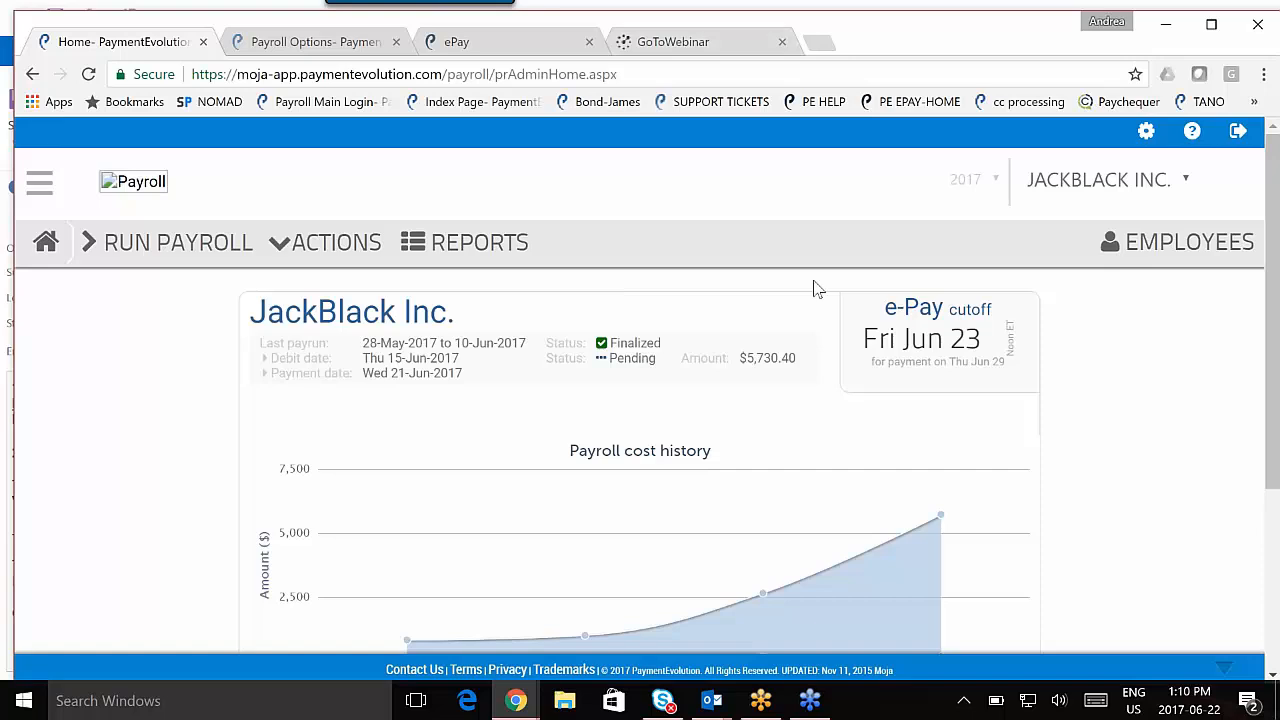
Open the payments profile within the JackBlack Inc. company profile.
click(1146, 131)
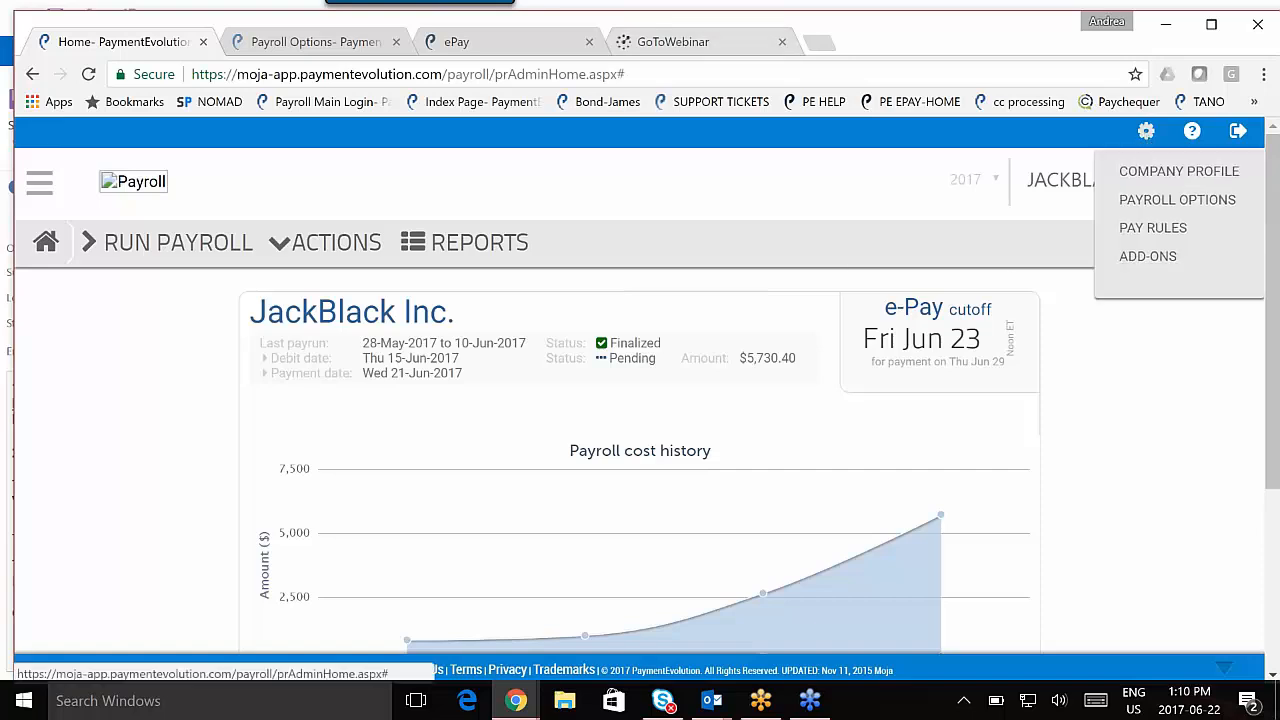
click(1145, 181)
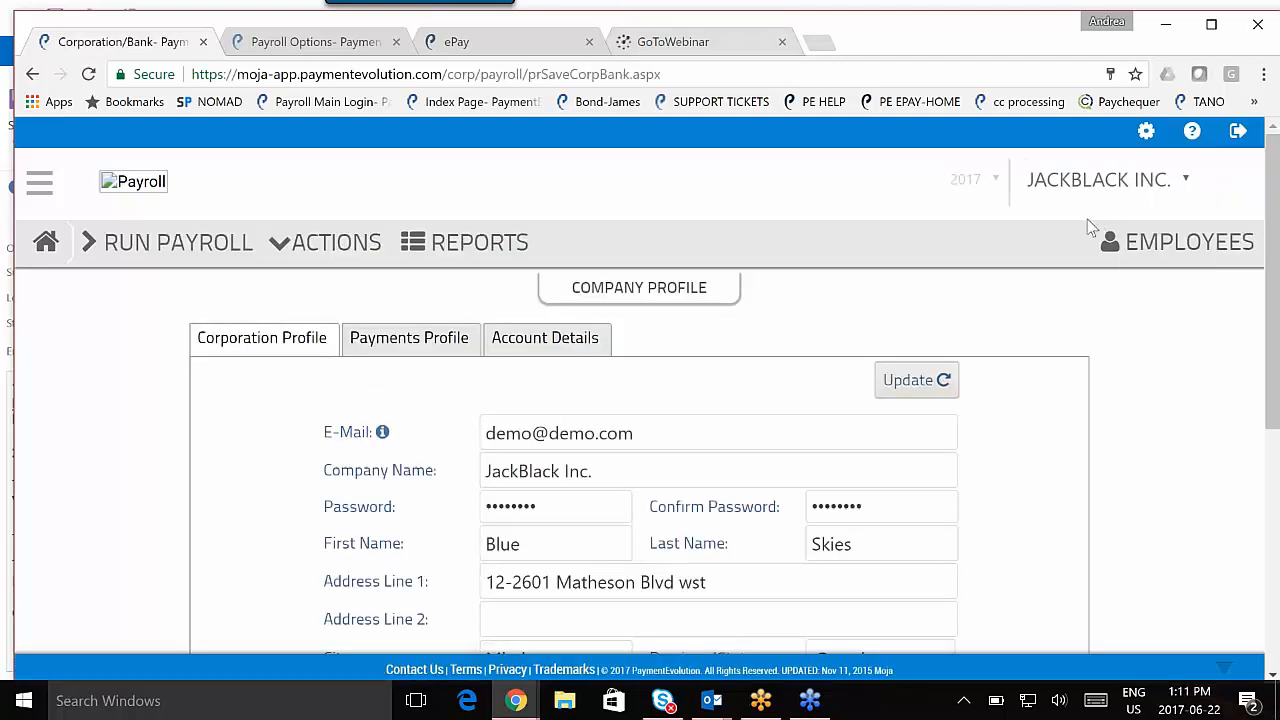
click(386, 343)
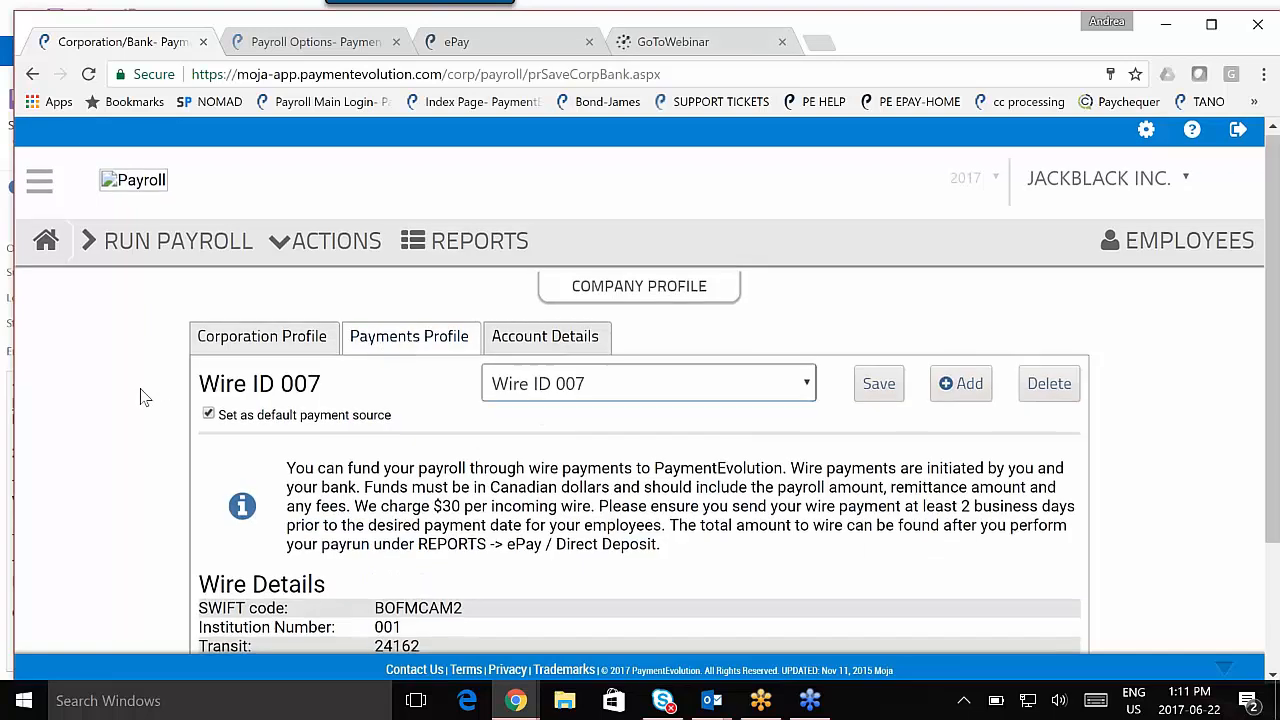
Review the wire payment details and display the CENTRAL 1 CREDIT UNI bank account in the payments profile.
scroll(143, 397, down, 3)
click(805, 211)
click(797, 242)
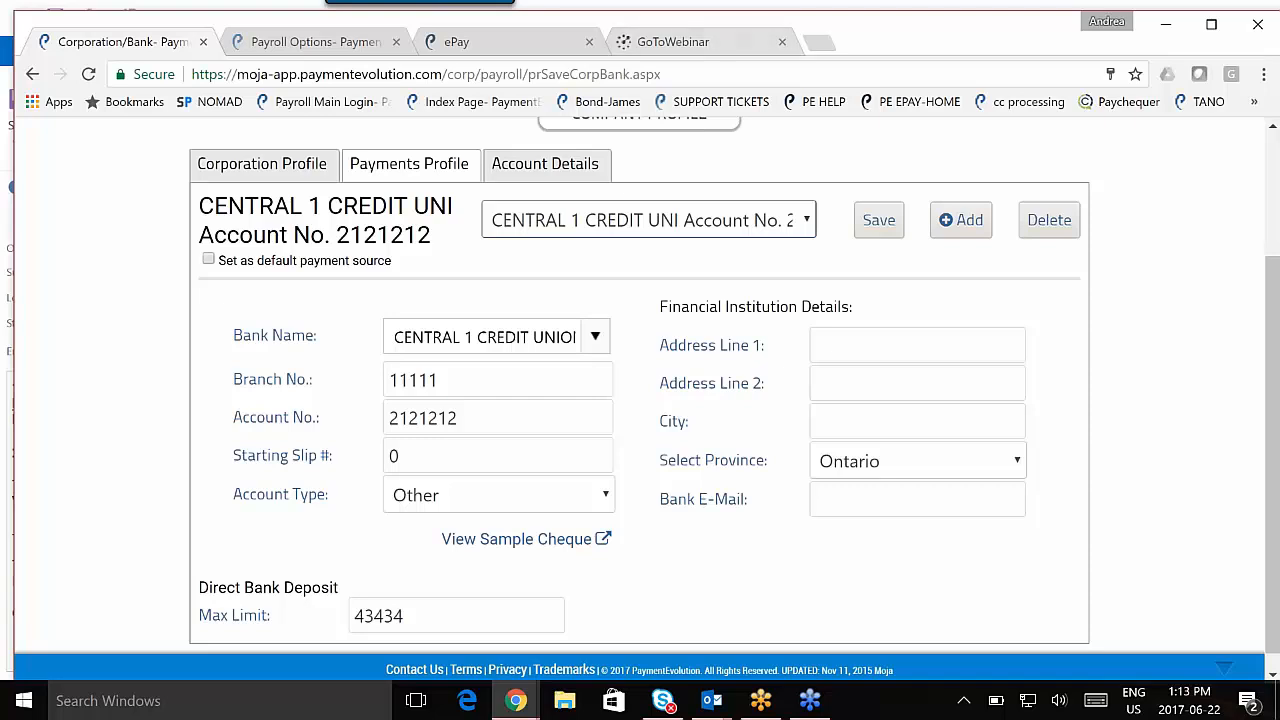
Start a new payment source of type Bank in the company's payments profile.
scroll(1207, 215, up, 1)
scroll(1207, 215, up, 1)
click(1146, 131)
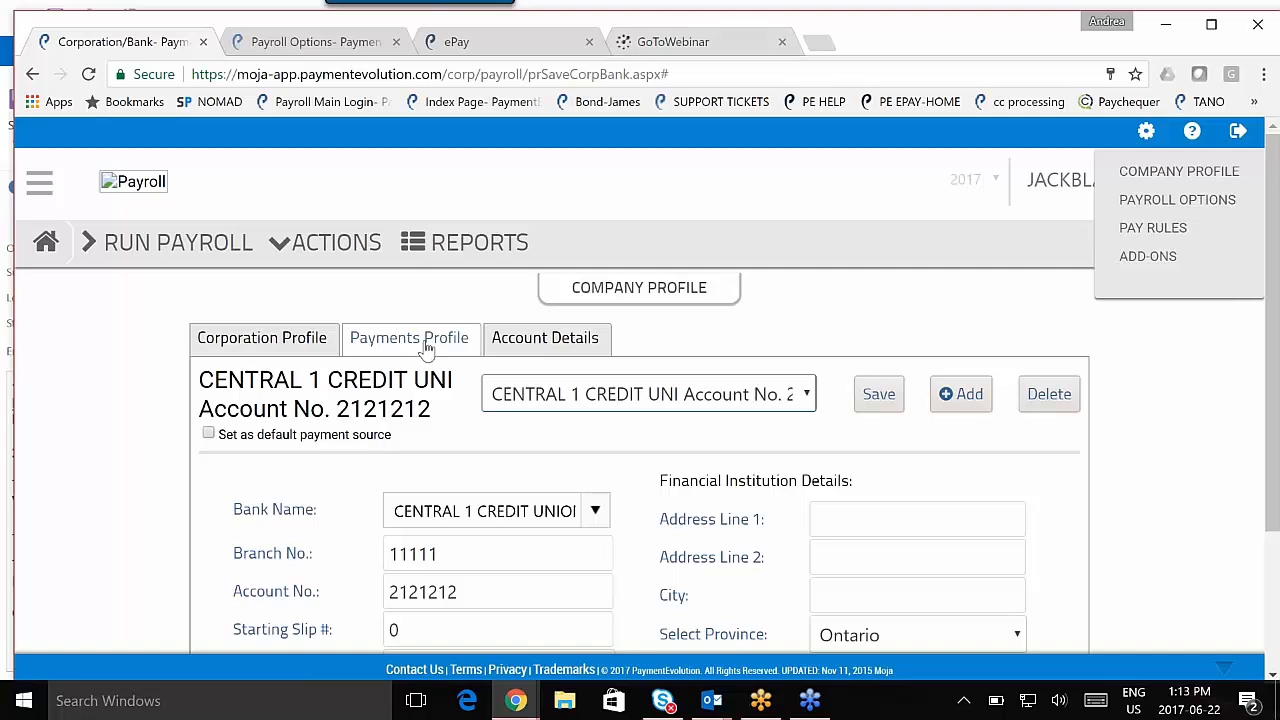
click(855, 309)
scroll(853, 309, down, 2)
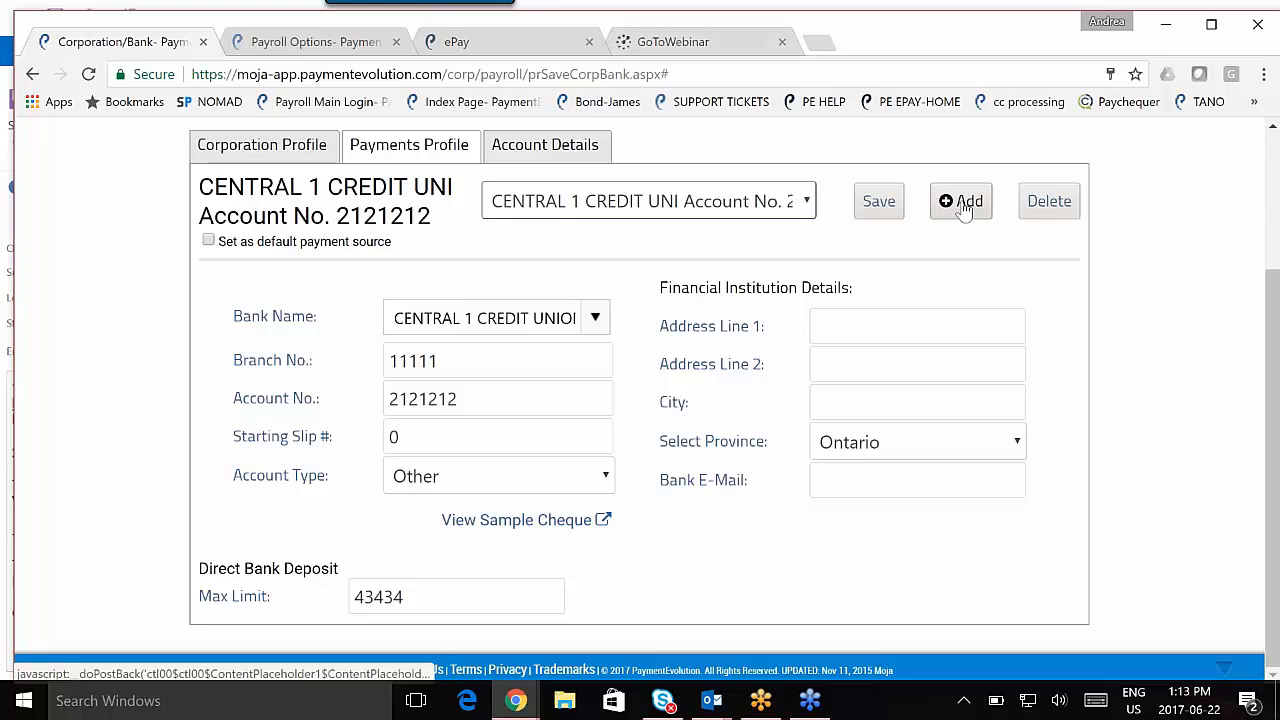
click(963, 204)
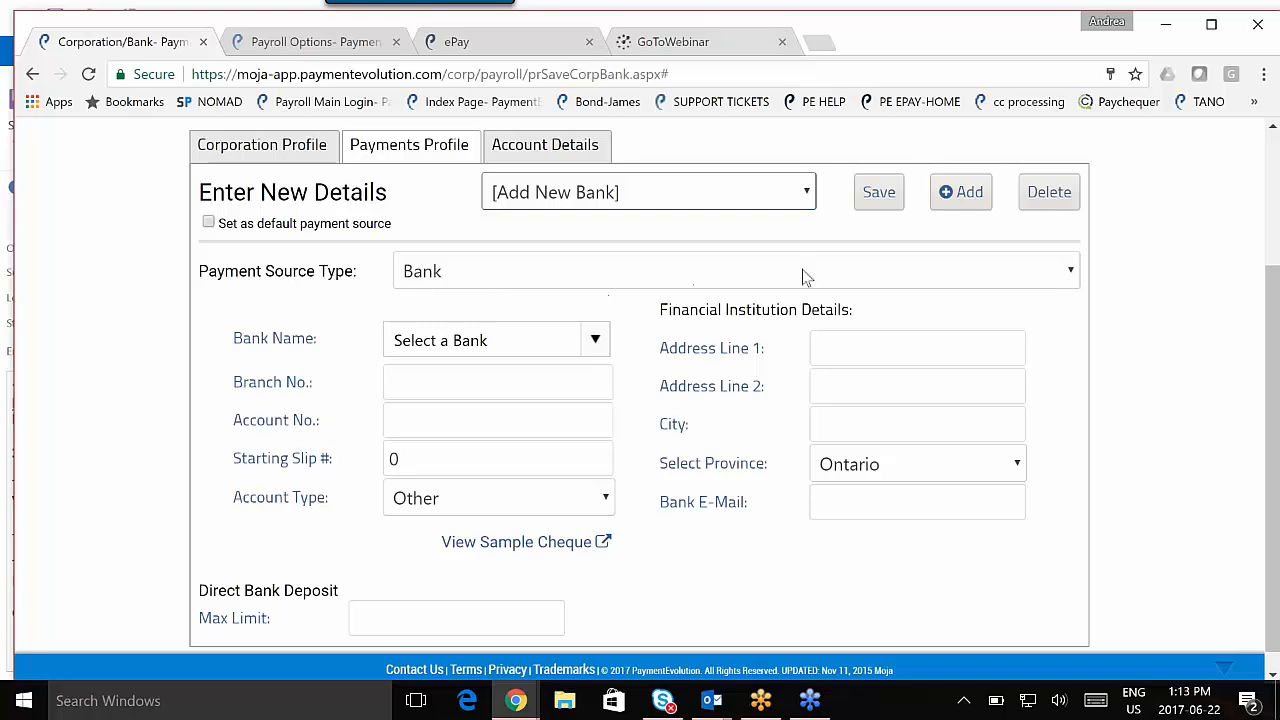
Try to set the new payment source's type to Bill Payment and dismiss the resulting notice.
click(1073, 274)
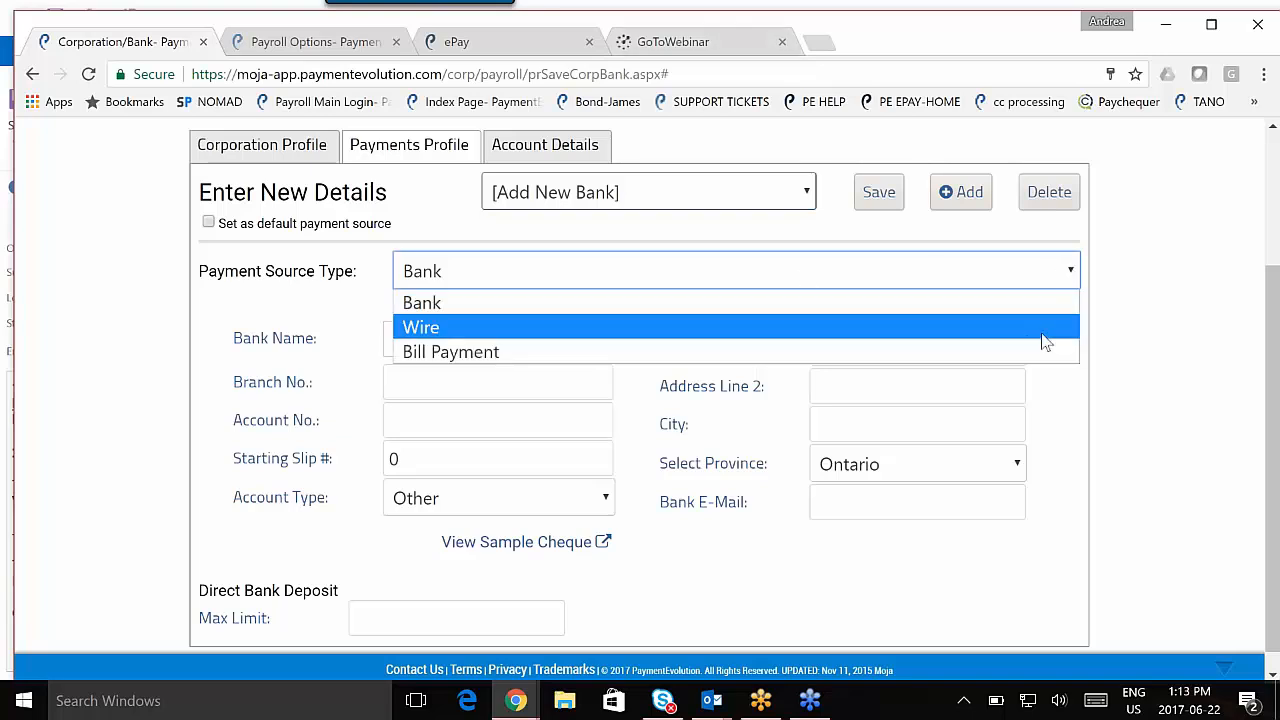
click(1024, 362)
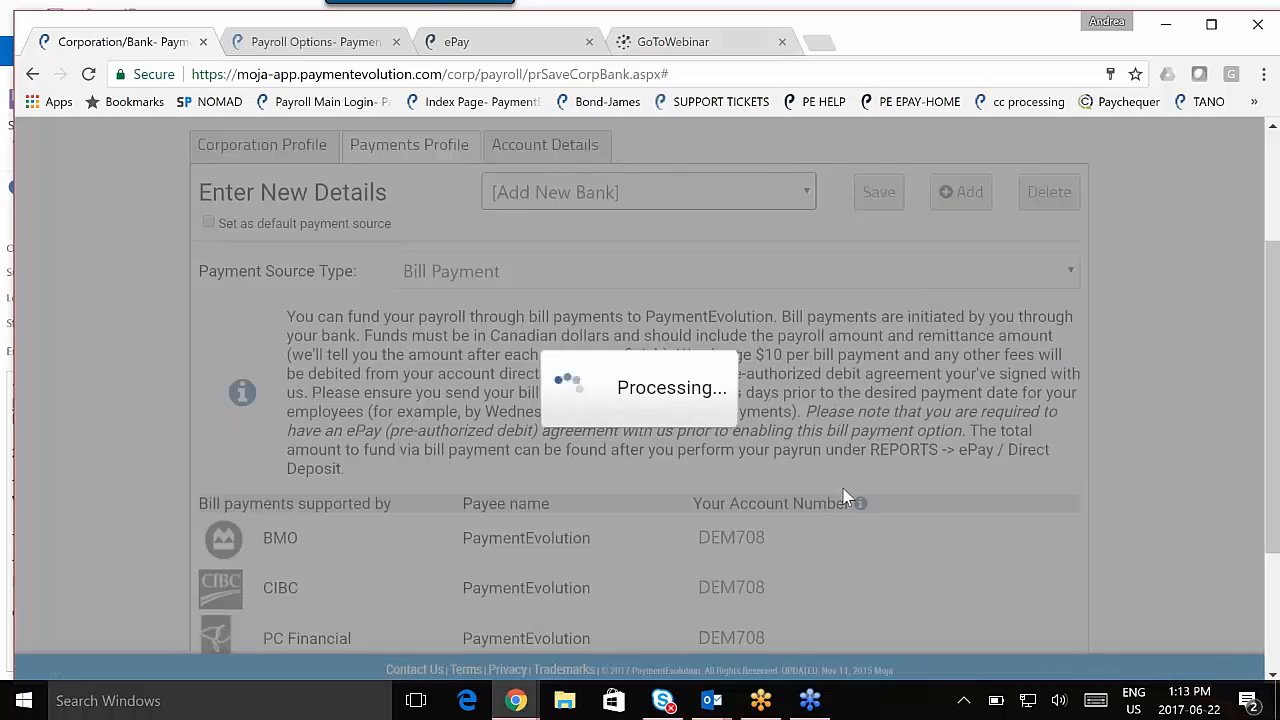
click(637, 441)
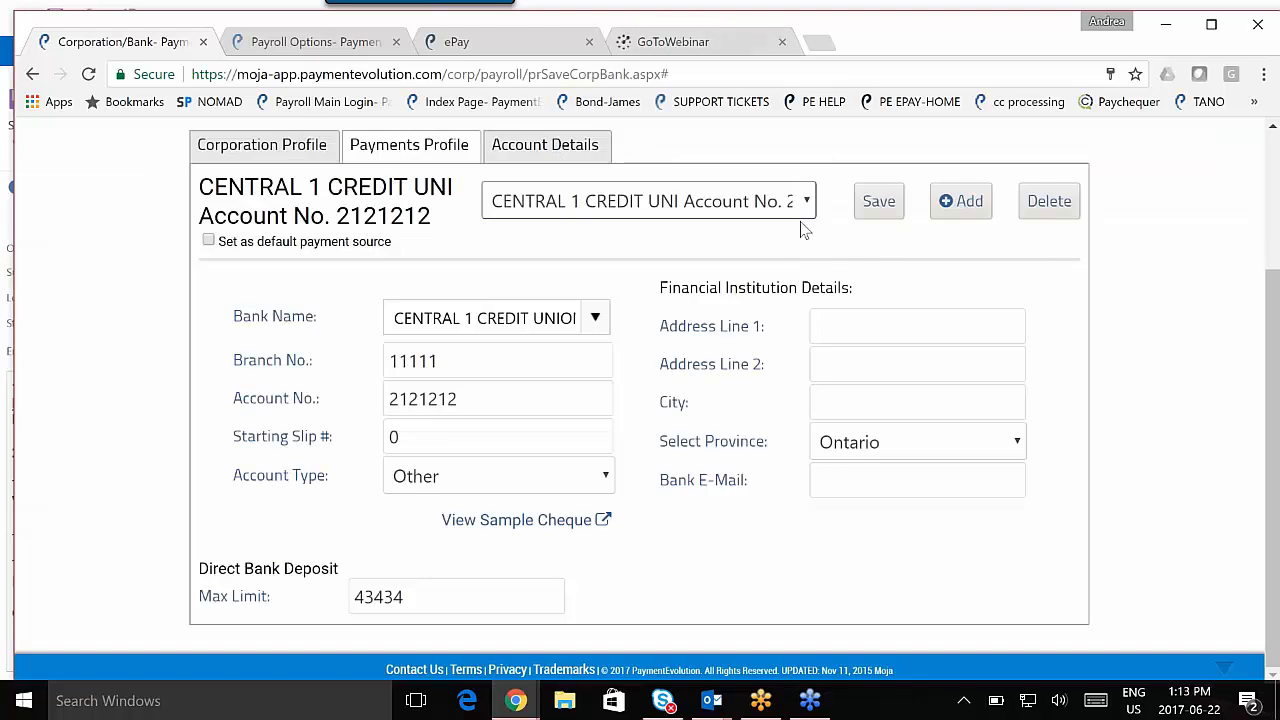
Display the existing Bill Payment ID 002 source and review its funding instructions and supported banks.
click(803, 201)
key(Up)
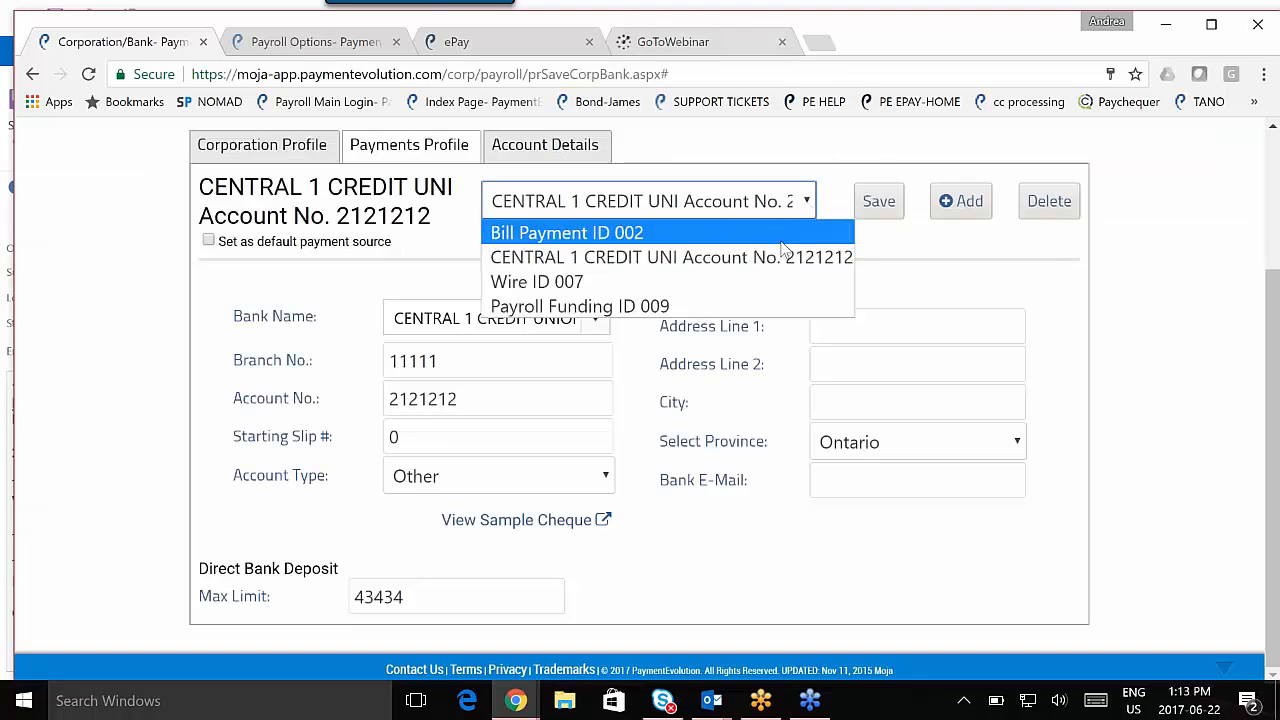
key(Return)
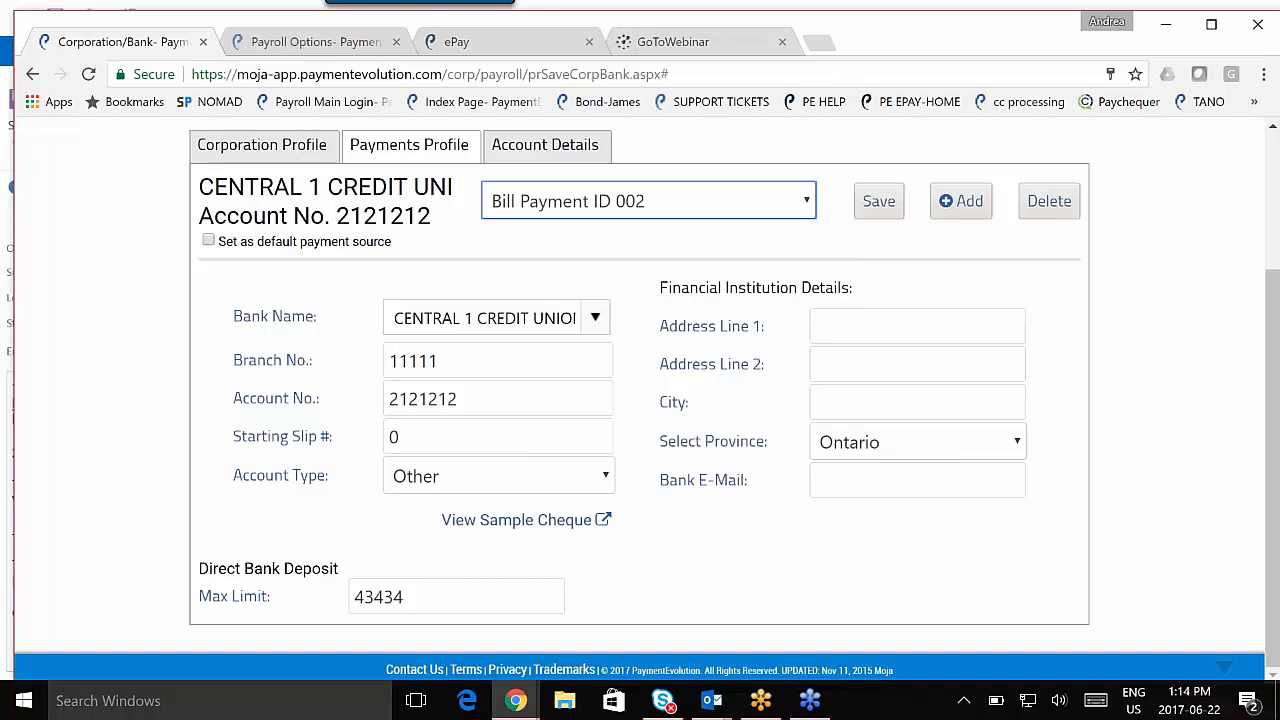
scroll(369, 530, down, 3)
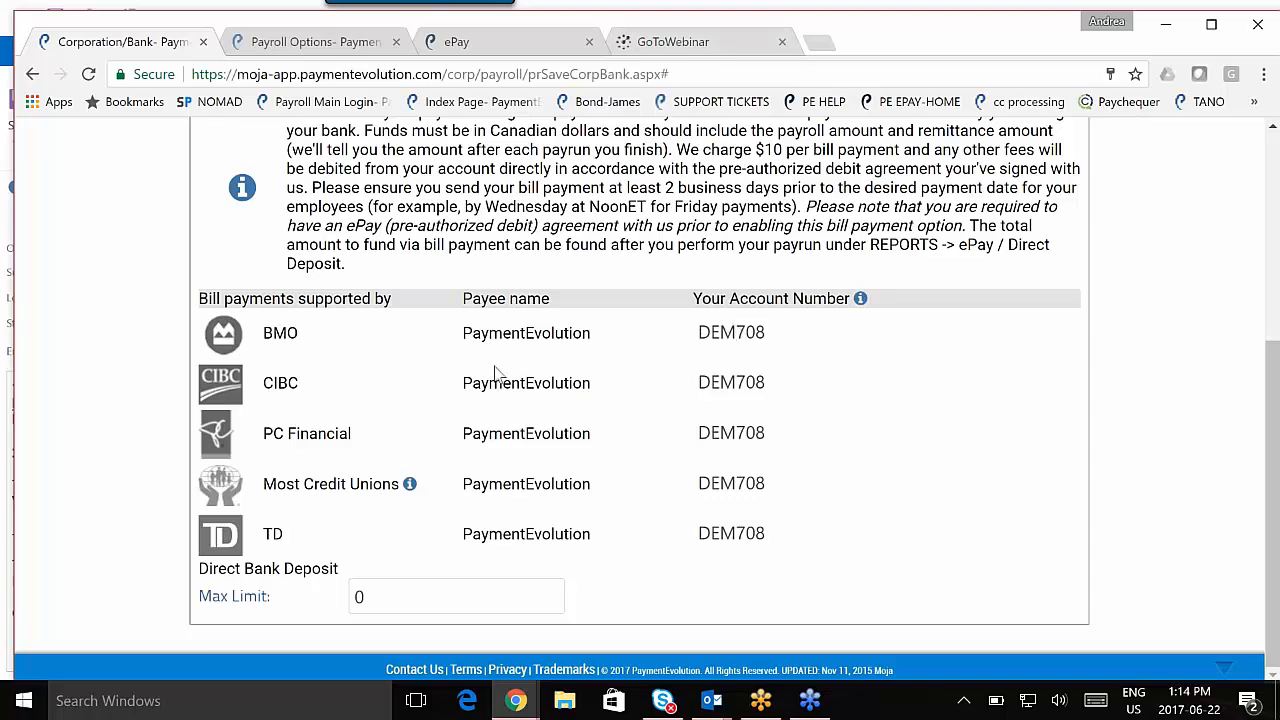
mouse_move(415, 499)
scroll(832, 455, up, 1)
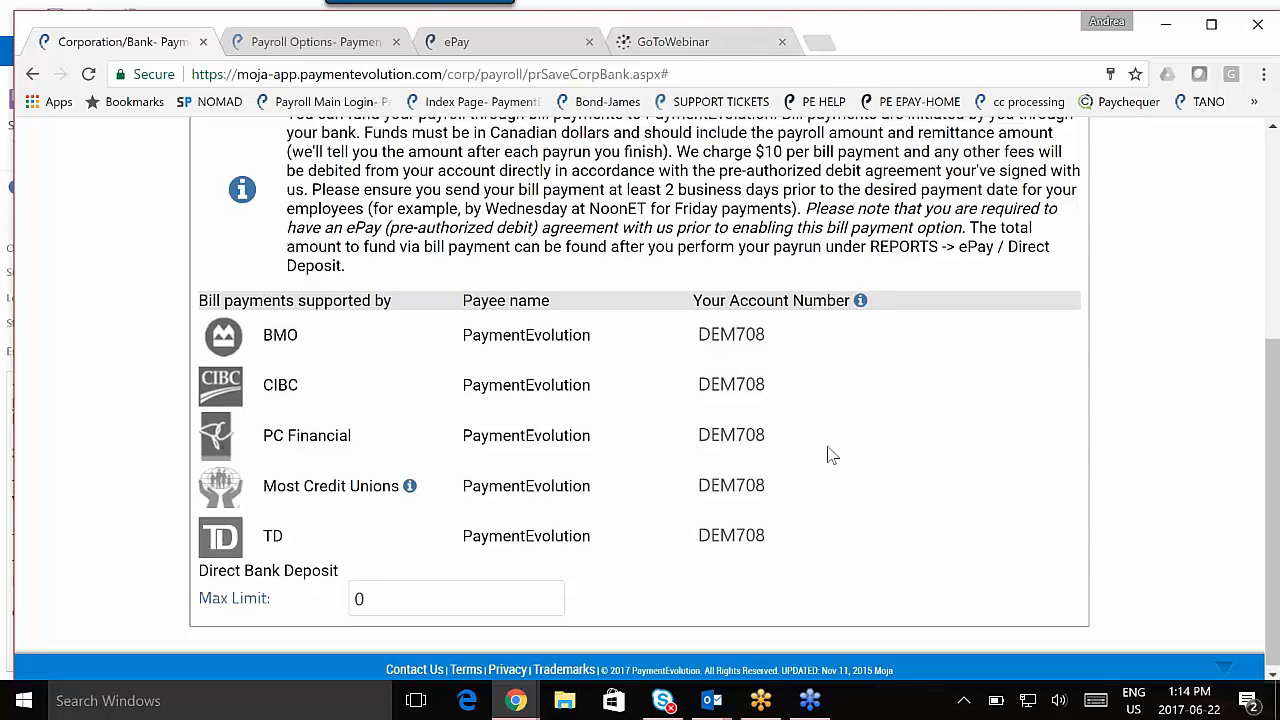
scroll(832, 455, up, 3)
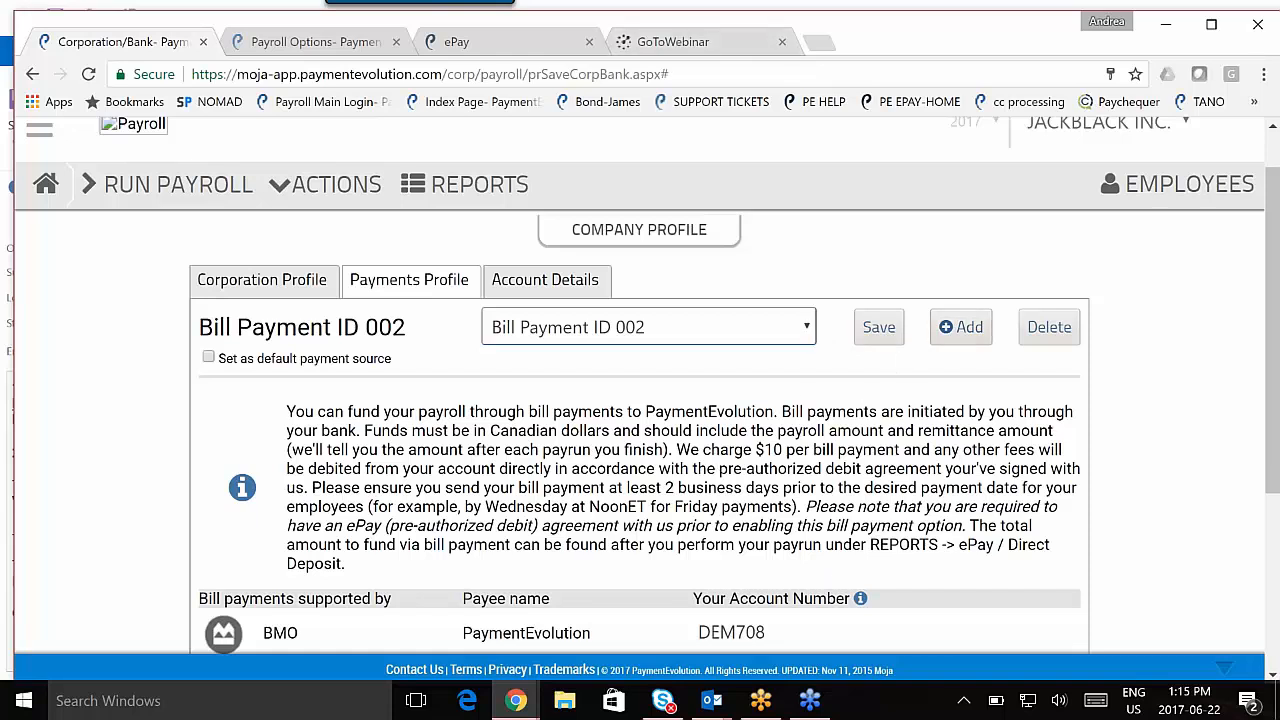
Display the Wire ID 007 payment source and review its funding instructions and wire details.
click(807, 330)
click(775, 406)
scroll(752, 410, down, 2)
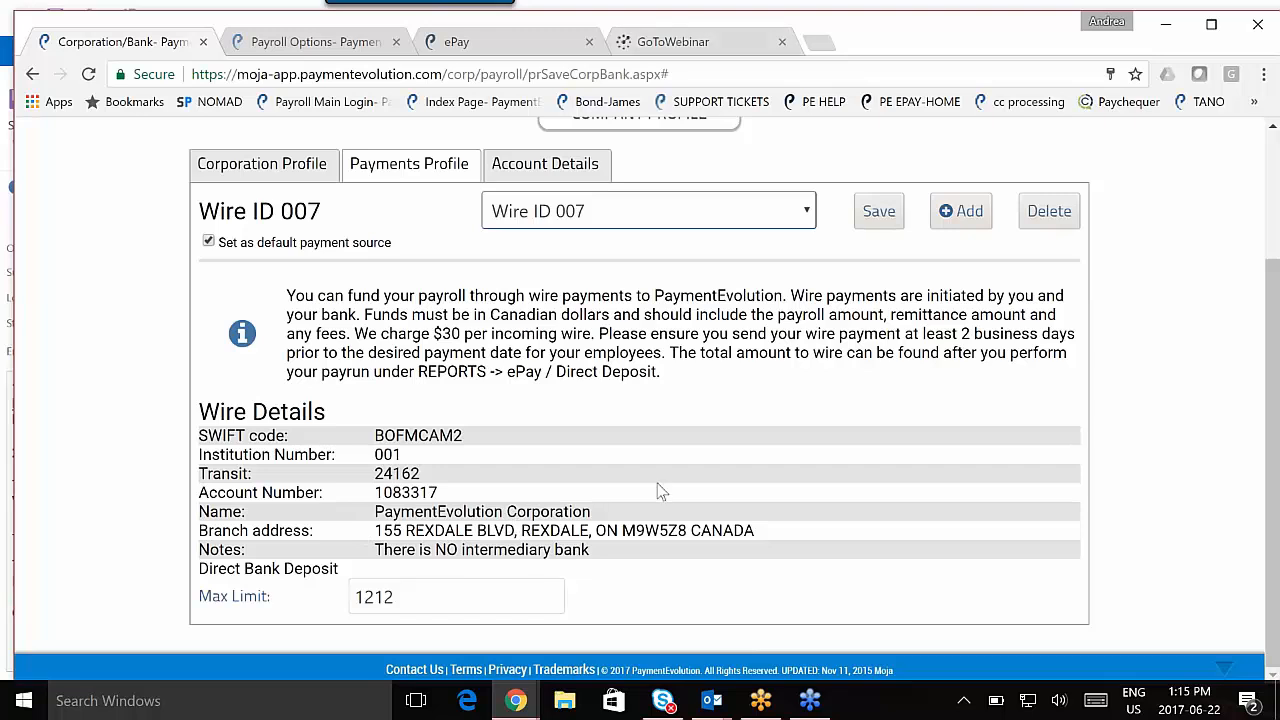
scroll(660, 490, up, 1)
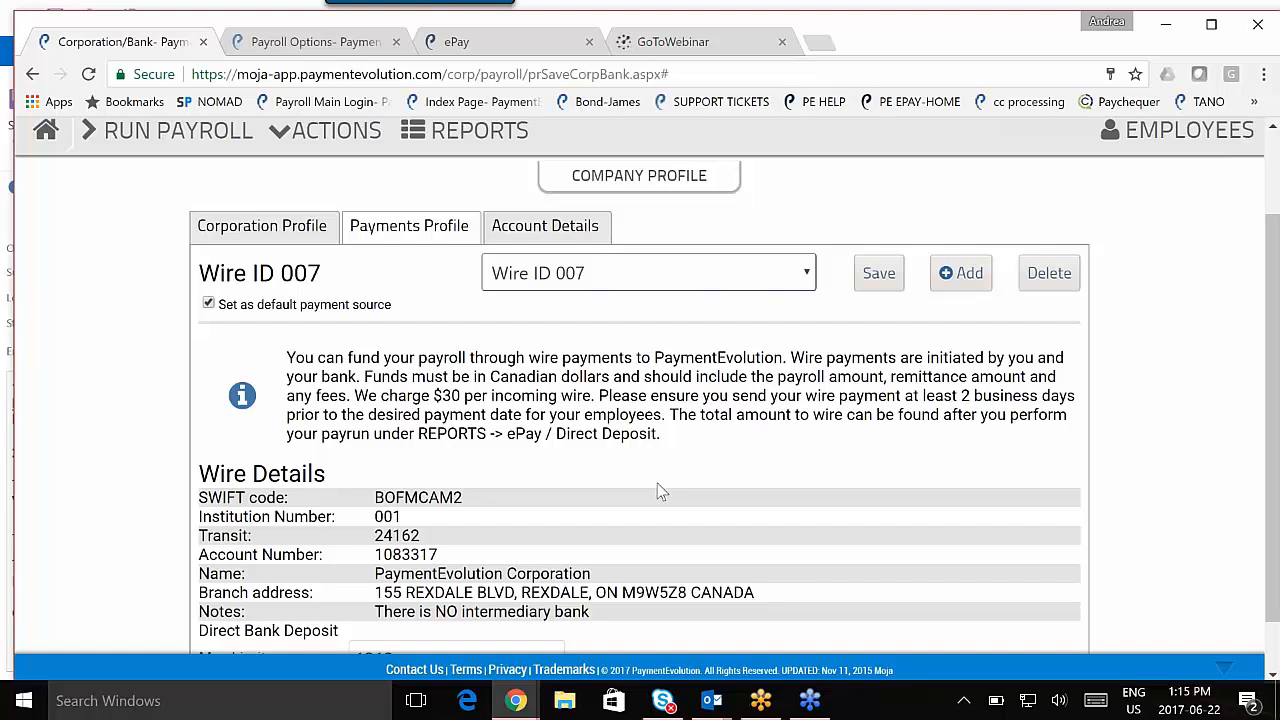
scroll(660, 490, up, 2)
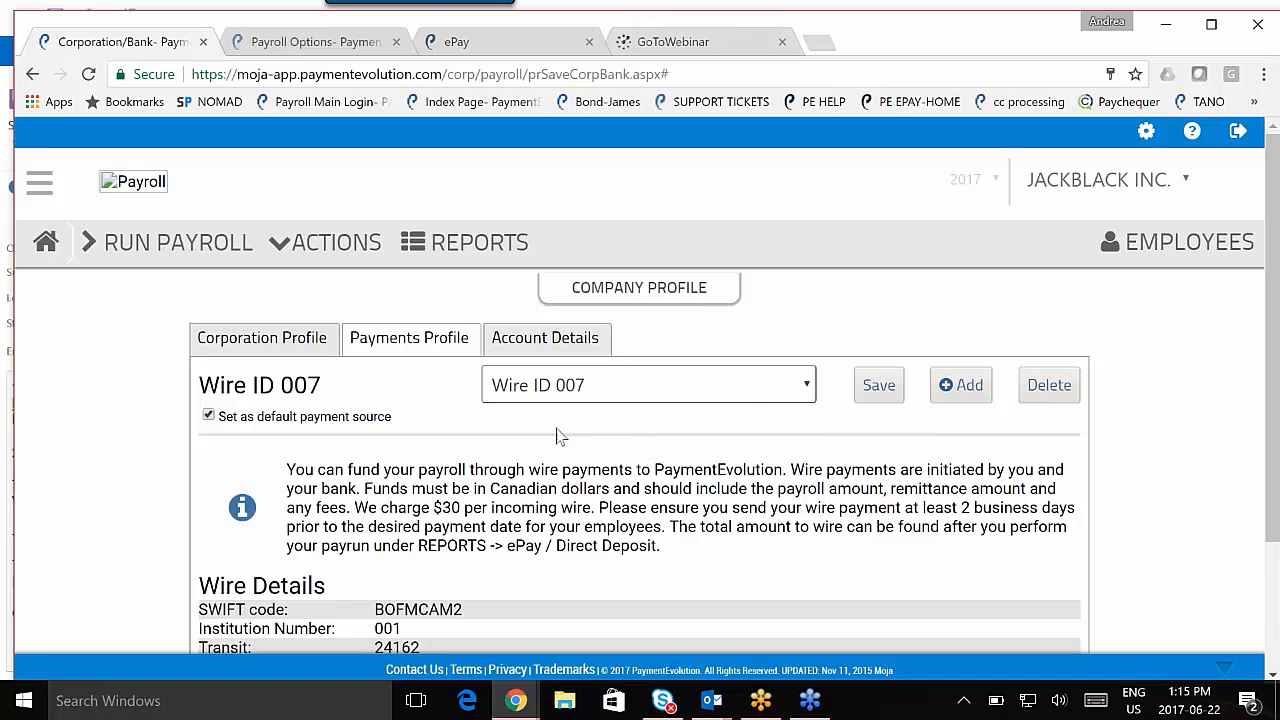
Start a regular BiWeekly payroll for 11-Jun-2017 to 24-Jun-2017, closing the remittance period without sending the payroll GL to an add-on.
click(202, 246)
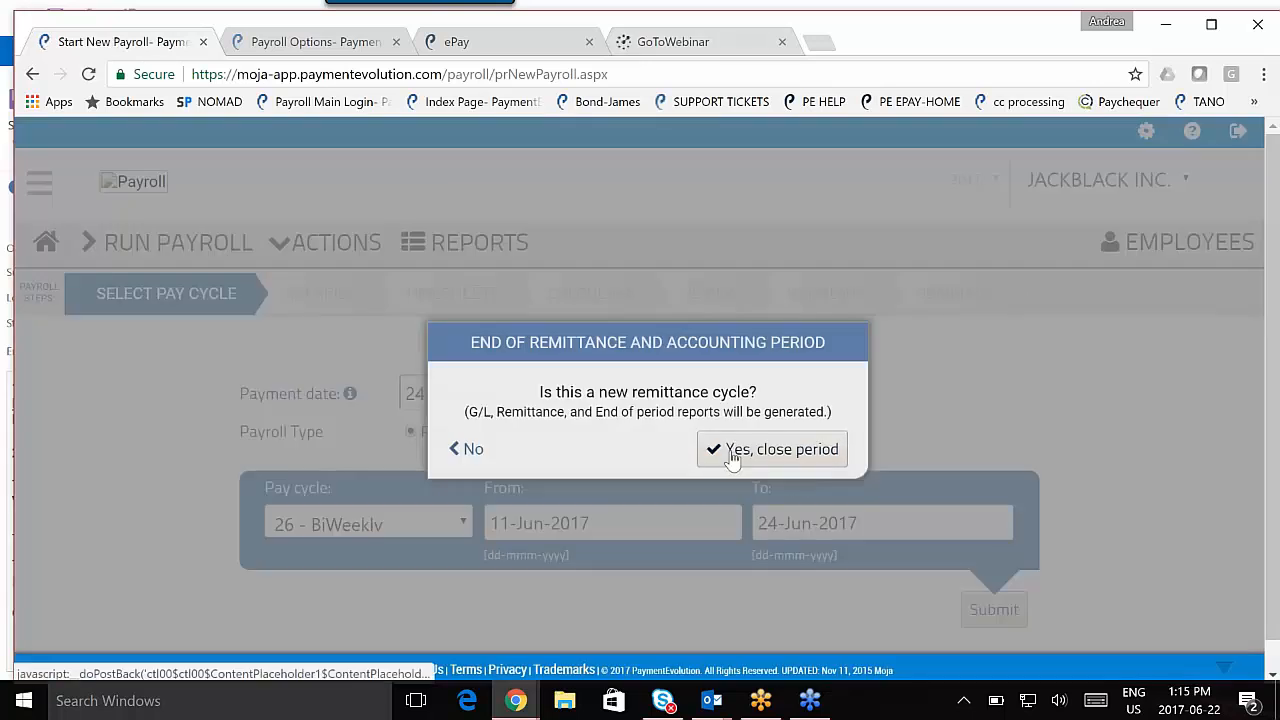
click(733, 457)
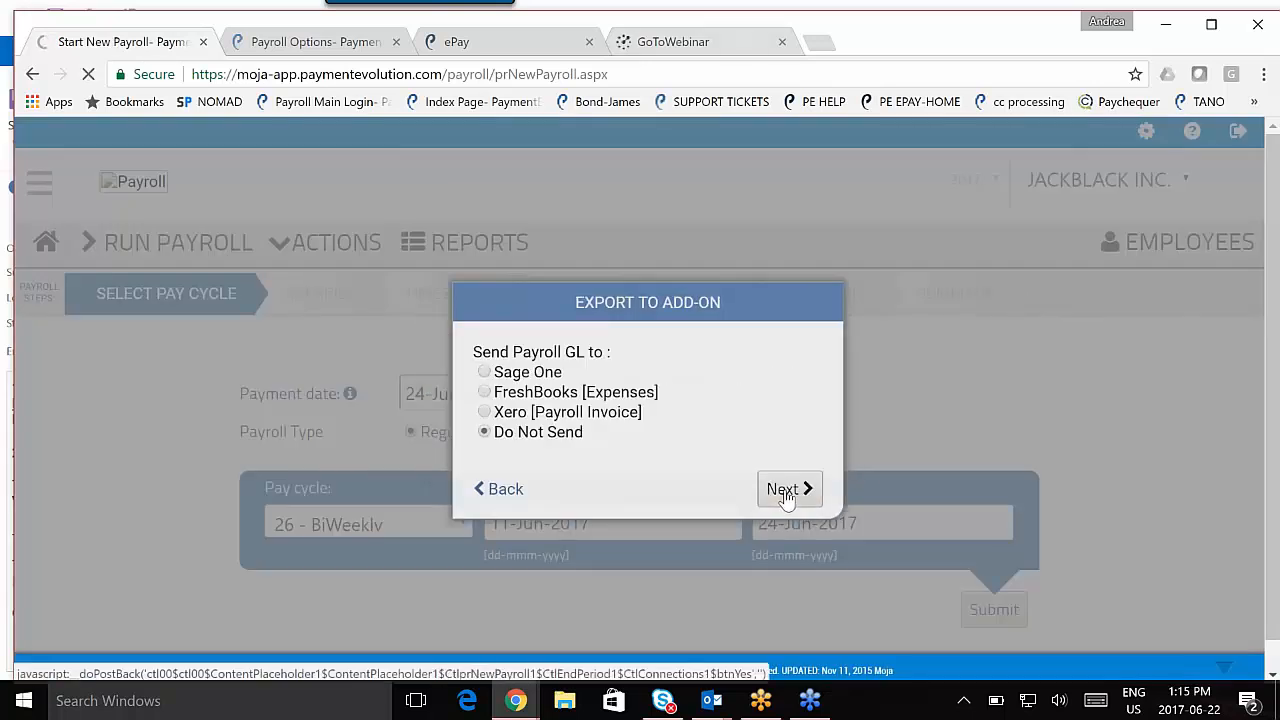
click(789, 489)
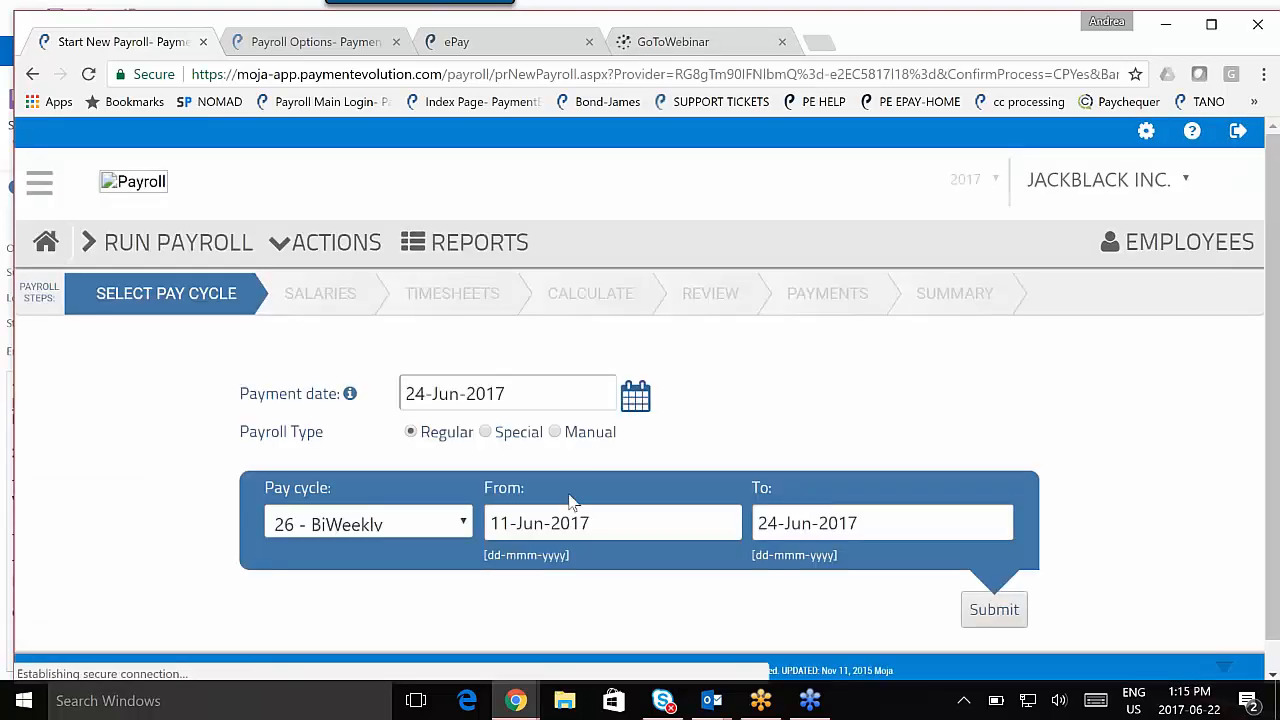
scroll(850, 615, down, 1)
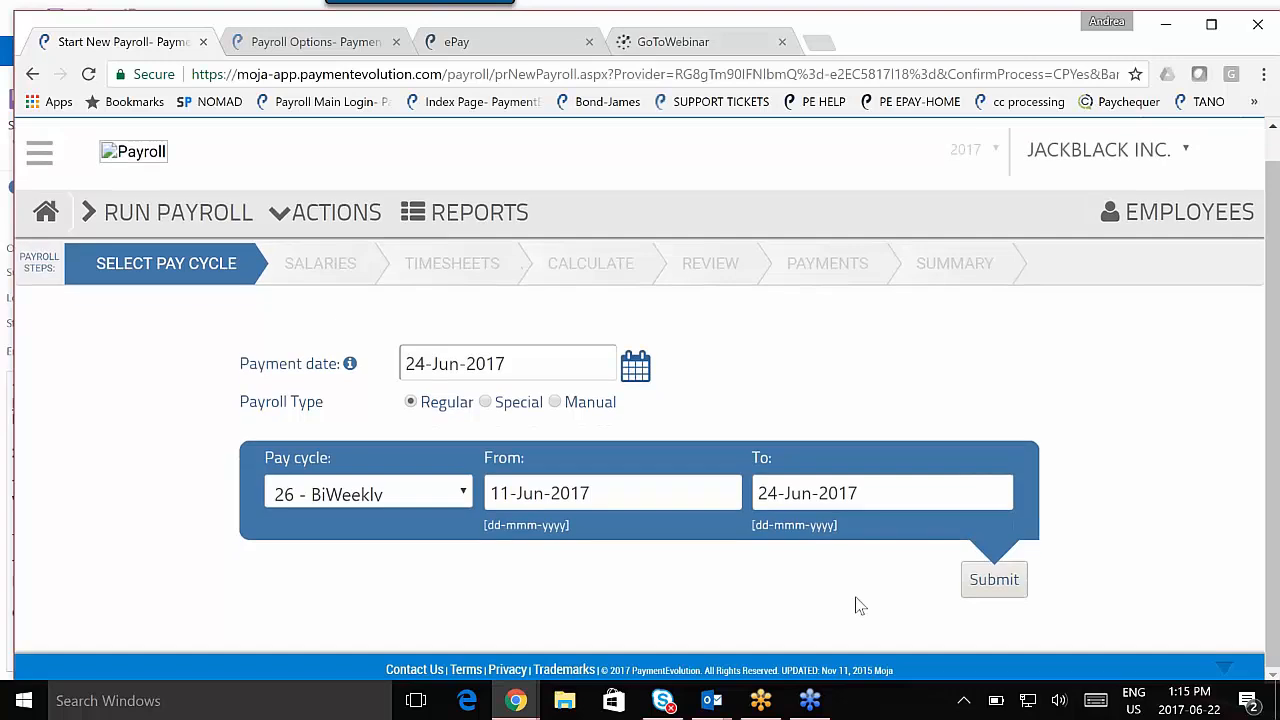
click(982, 580)
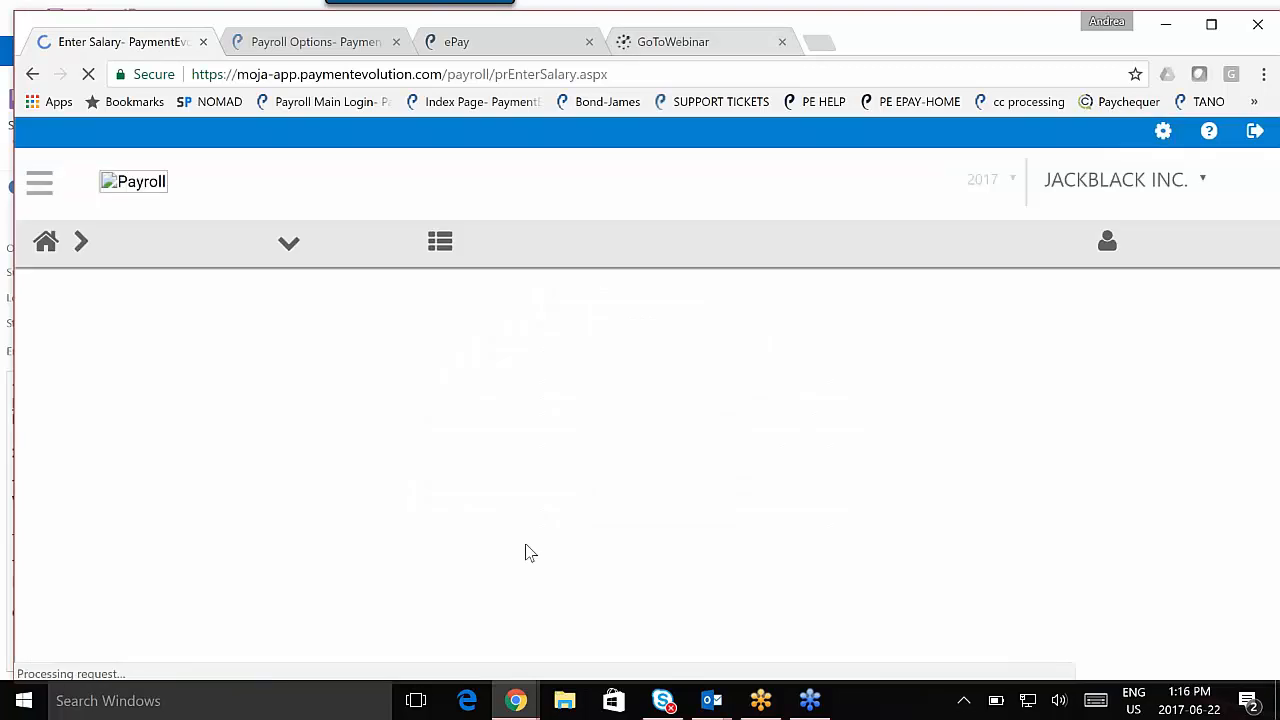
Approve the first employee's regular hours and calculate the payroll with company defaults, proceeding to the payments stage.
click(49, 488)
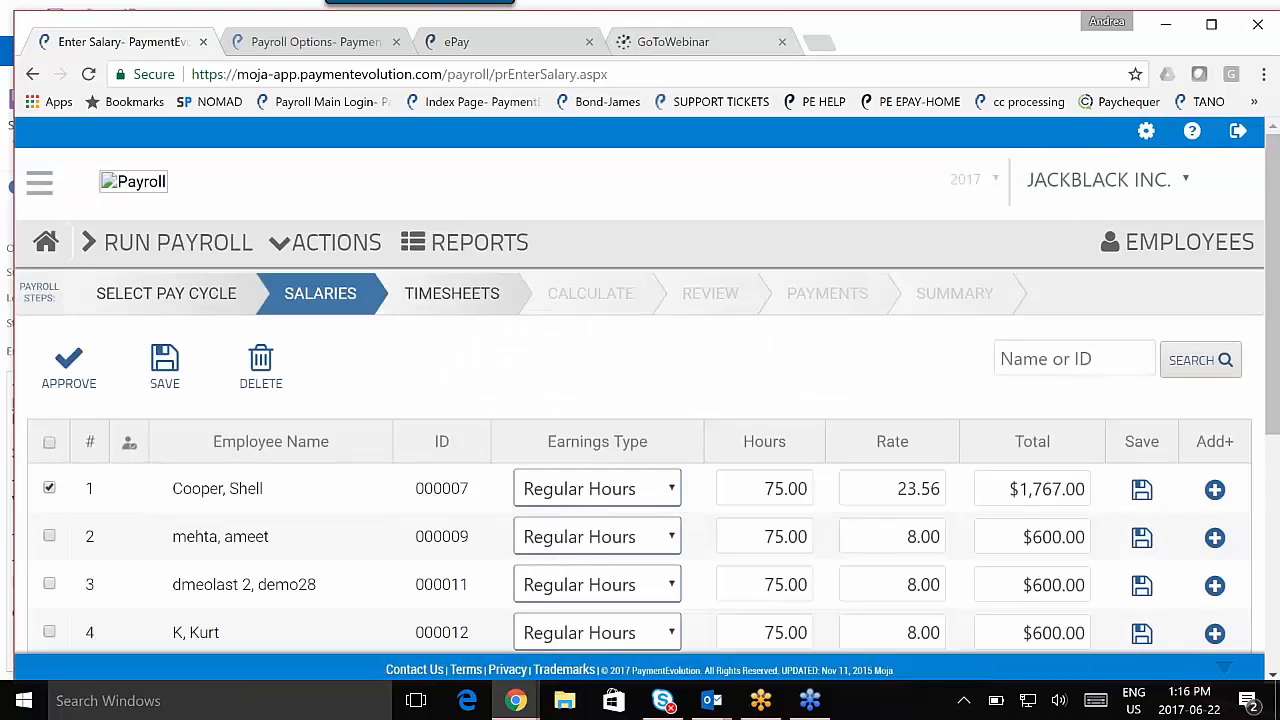
click(77, 355)
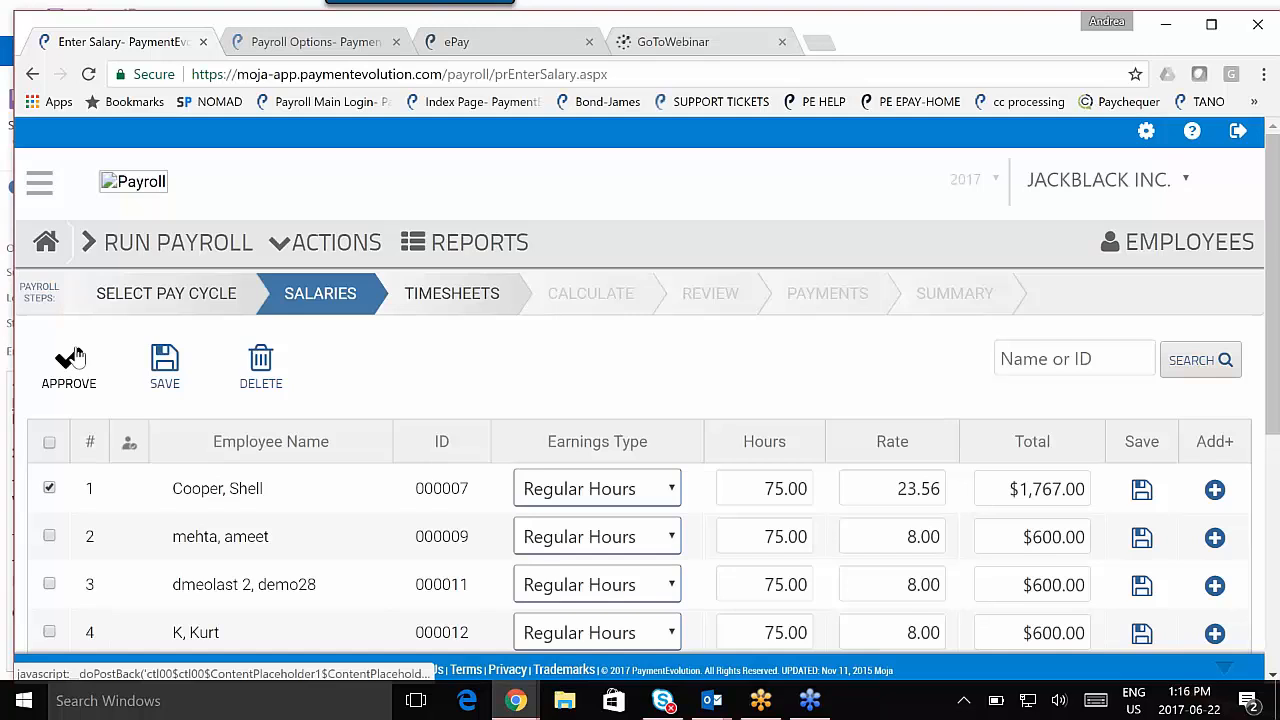
click(592, 300)
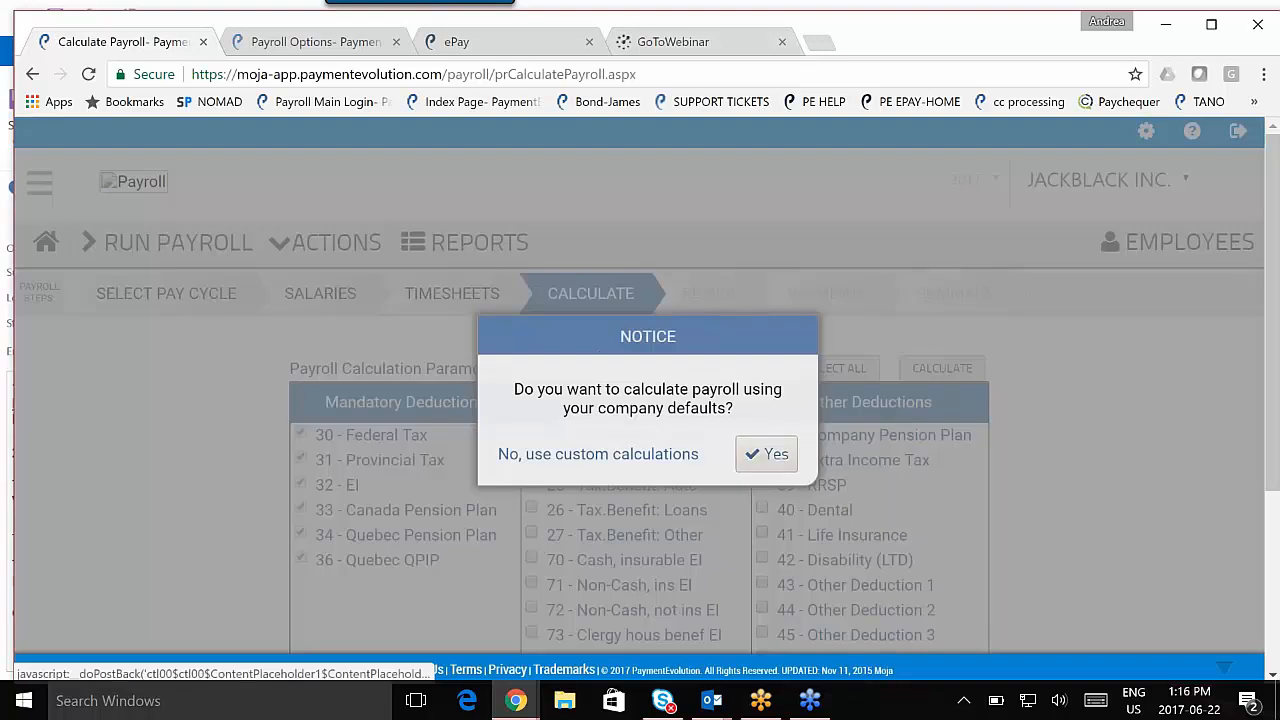
click(765, 457)
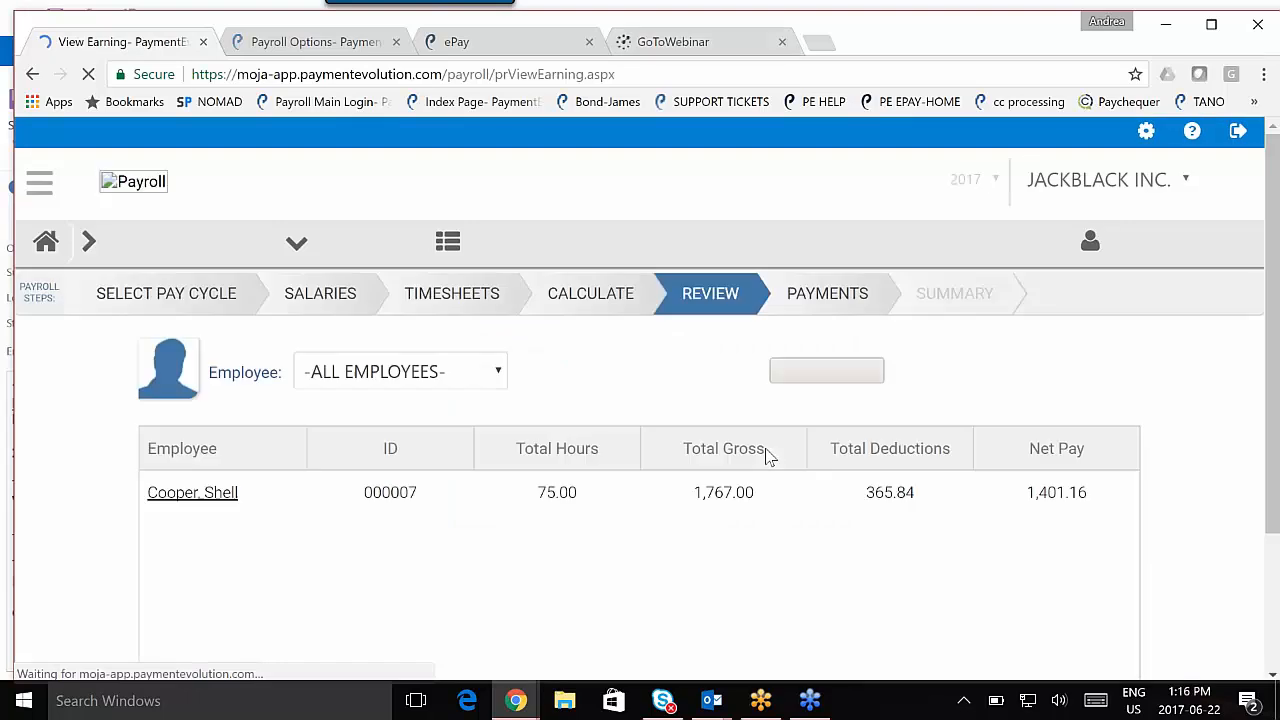
click(808, 296)
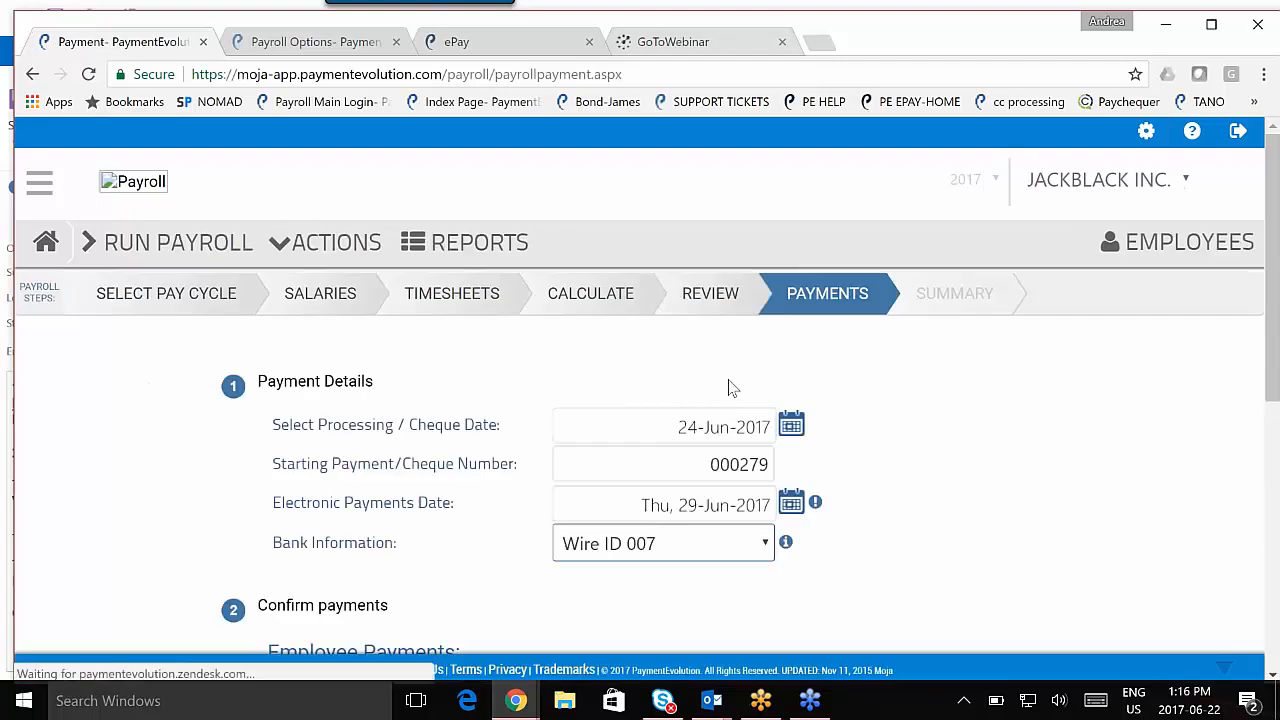
Choose the CENTRAL 1 CREDIT UNI account as the payrun's bank information and check the electronic payments date.
scroll(729, 388, down, 1)
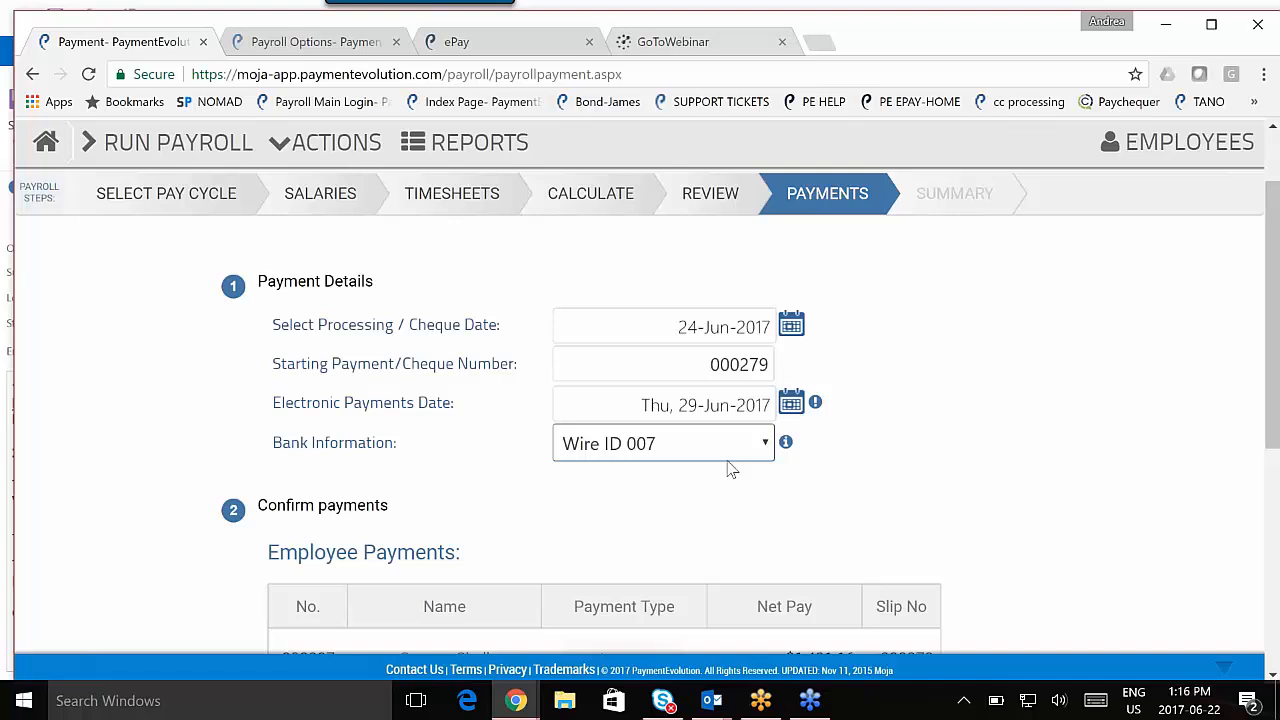
scroll(729, 468, down, 1)
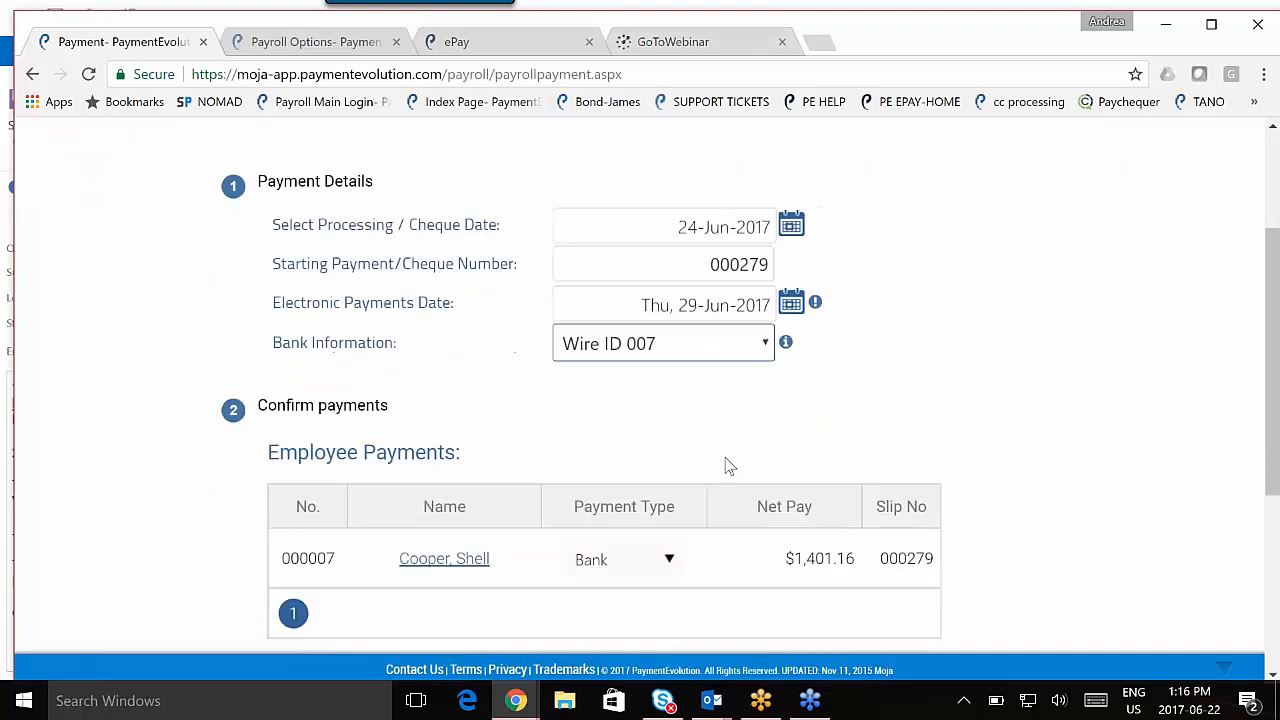
click(766, 345)
click(757, 398)
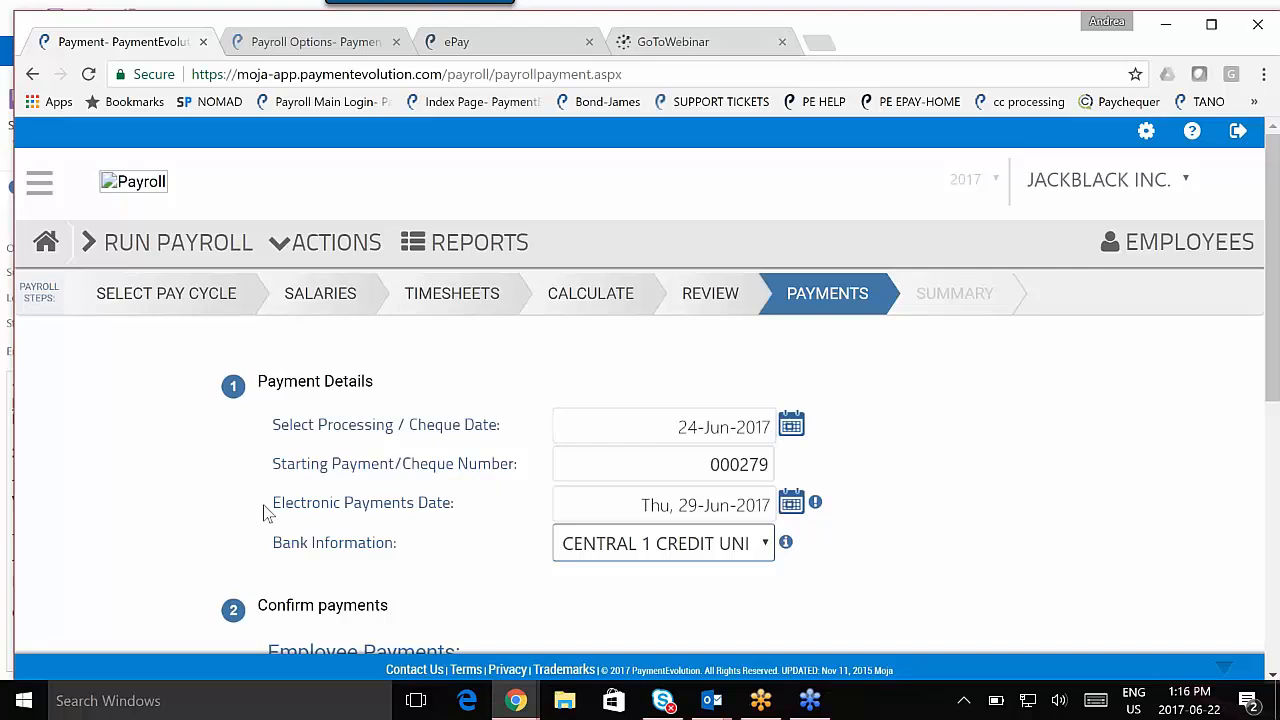
drag(270, 505, 432, 508)
click(462, 512)
Change the payrun's bank information to Bill Payment ID 002 and check the dates available for electronic payments.
click(765, 545)
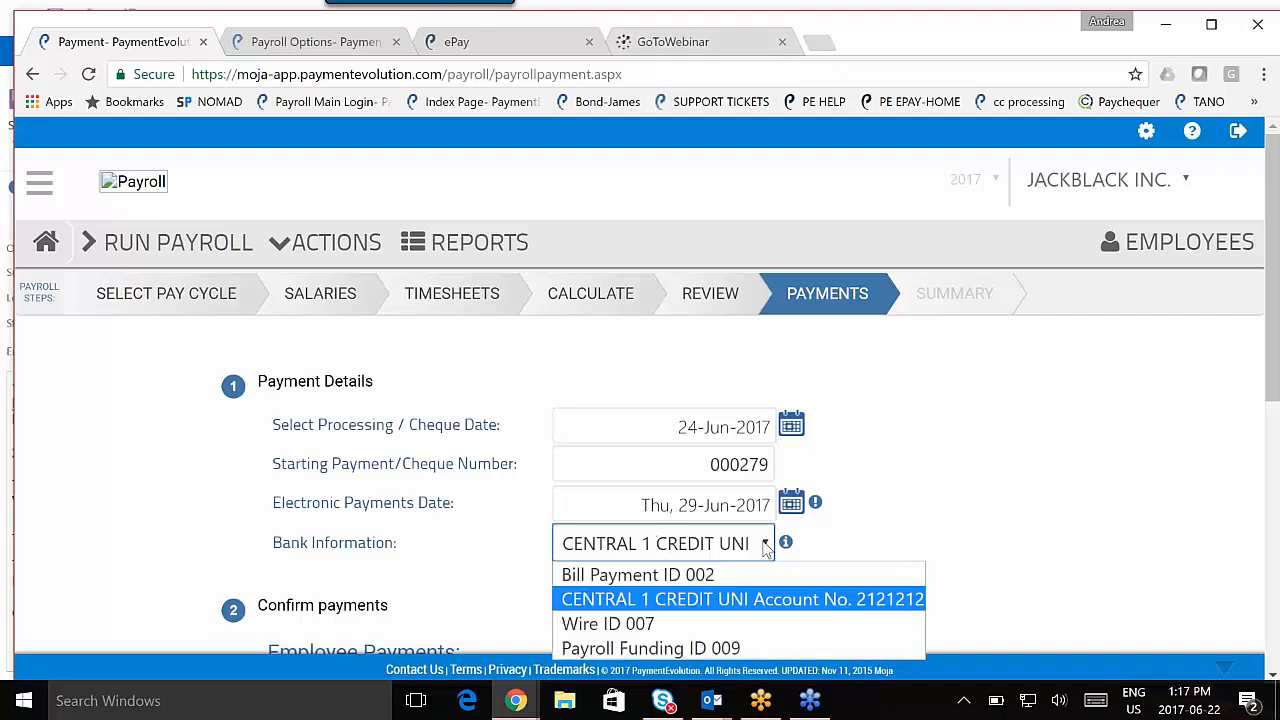
click(750, 574)
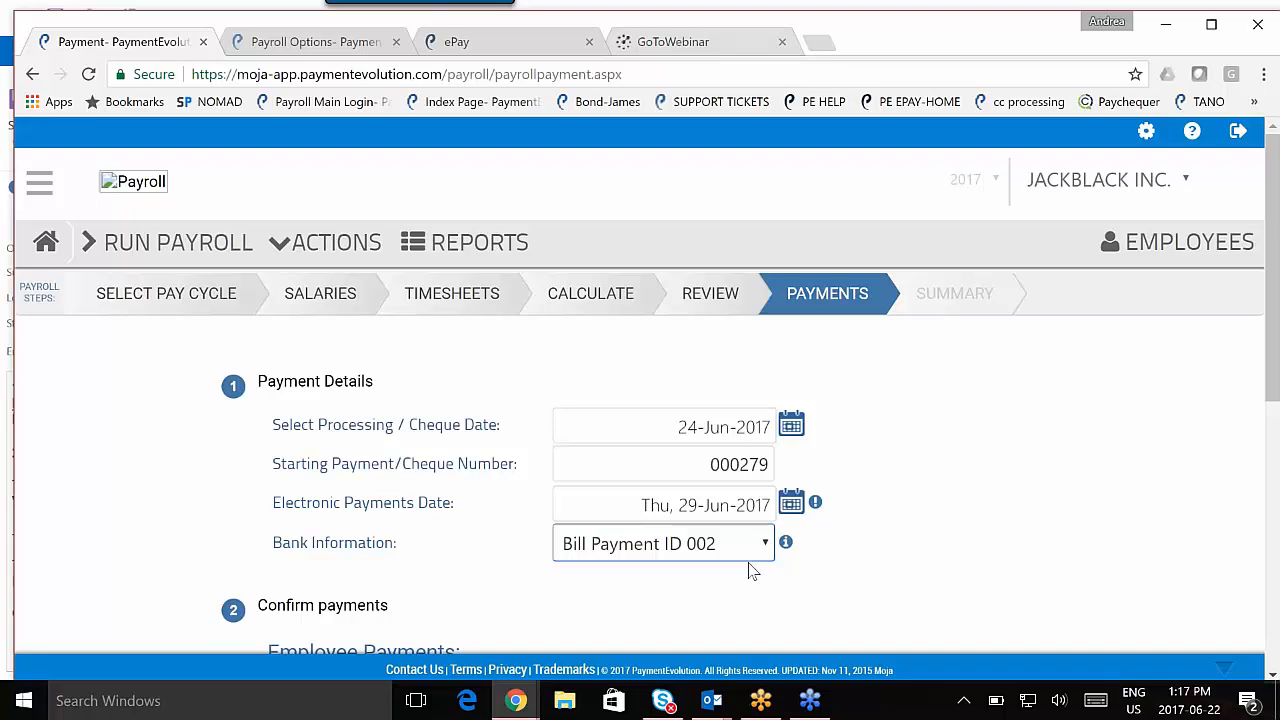
click(709, 507)
click(722, 507)
click(836, 422)
click(789, 506)
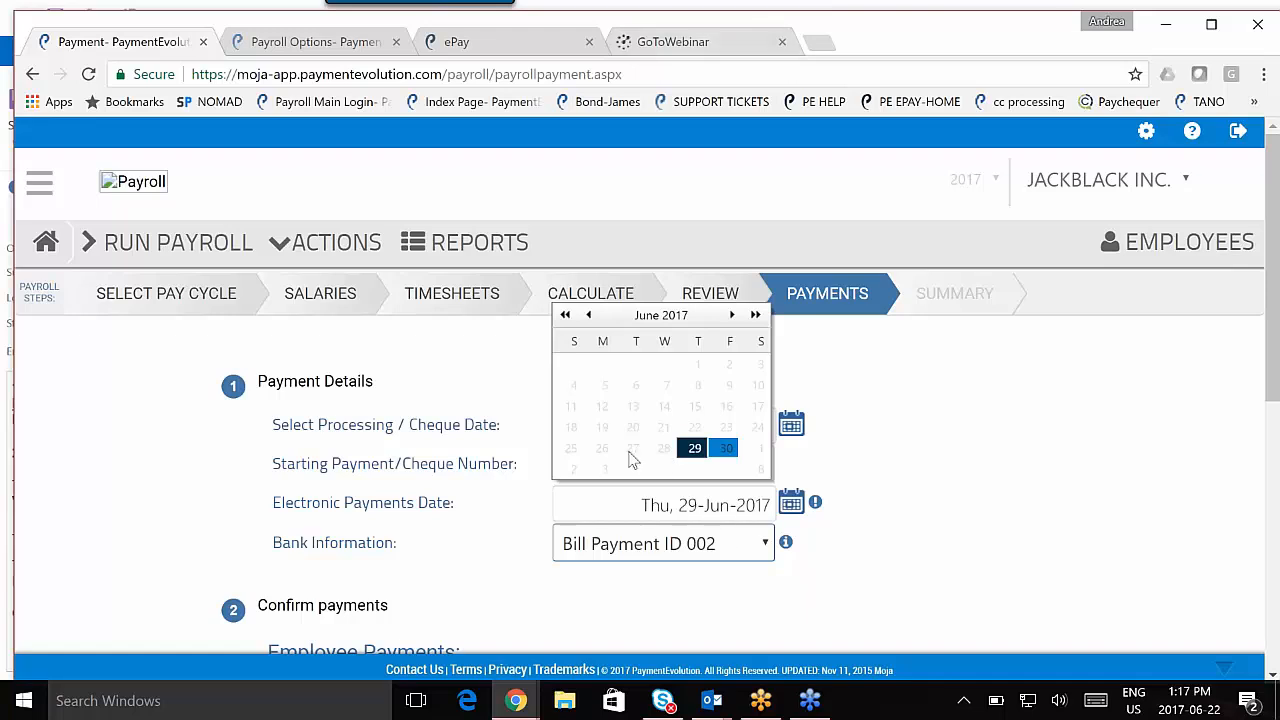
Set the payrun's bank information to Wire ID 007 and check the dates available for electronic payments.
click(665, 543)
click(668, 622)
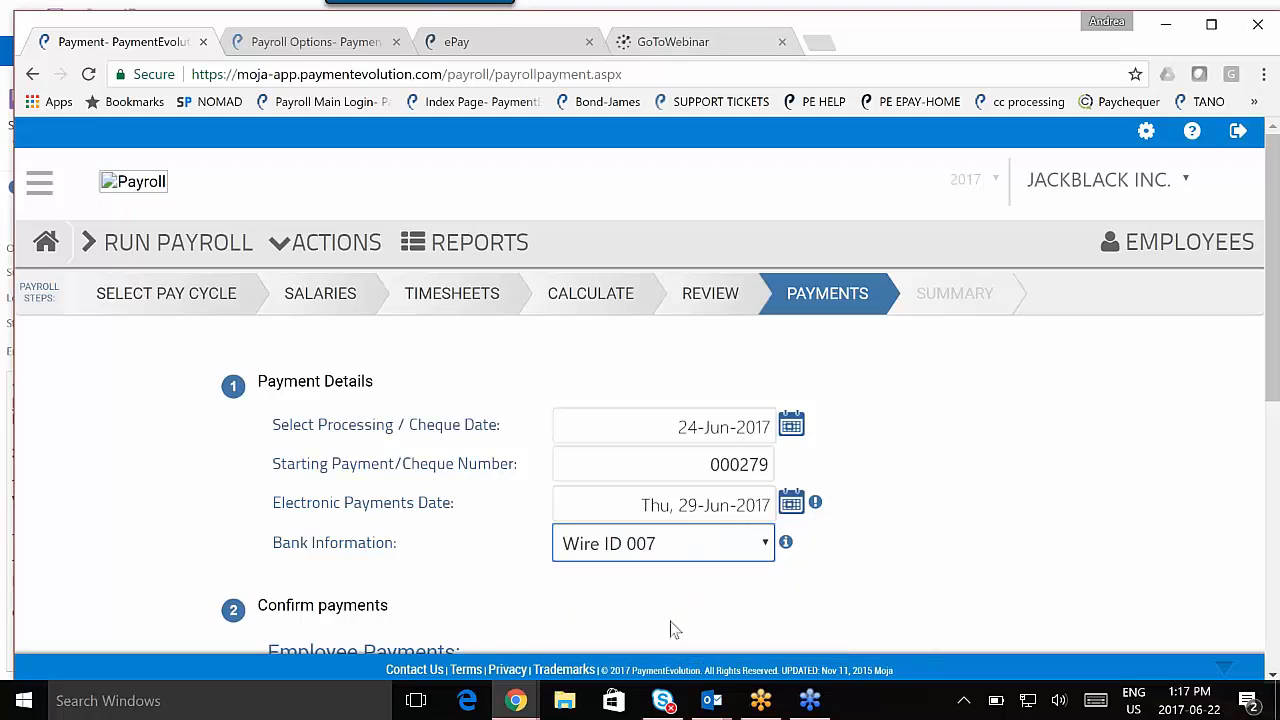
click(789, 506)
click(789, 506)
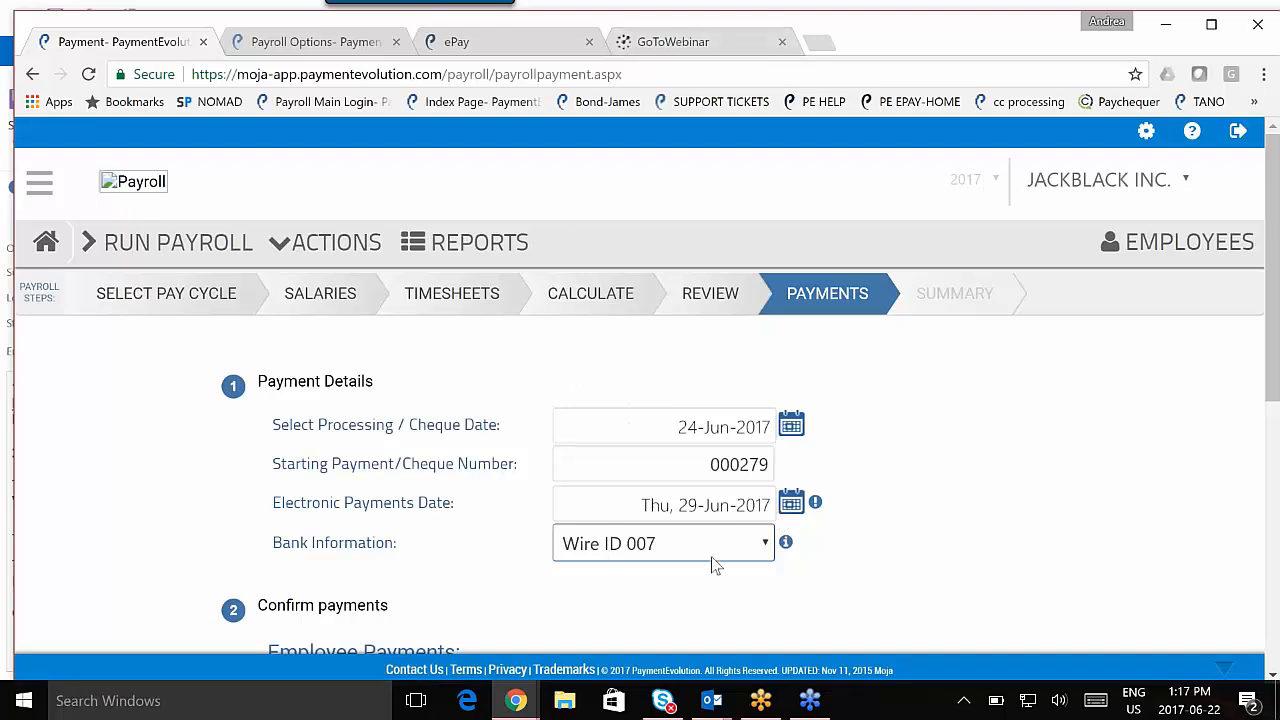
click(791, 504)
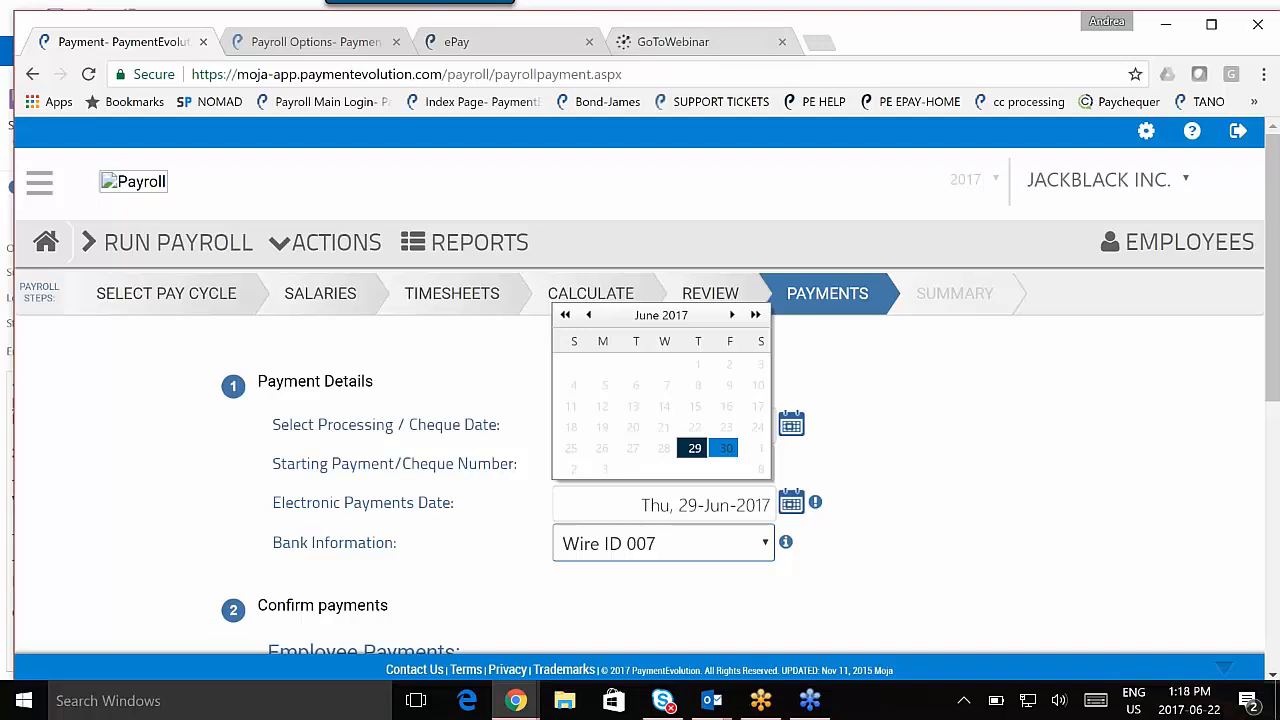
click(925, 528)
Finish the payrun and authorize its submission with employee payslip notifications enabled.
scroll(922, 528, down, 3)
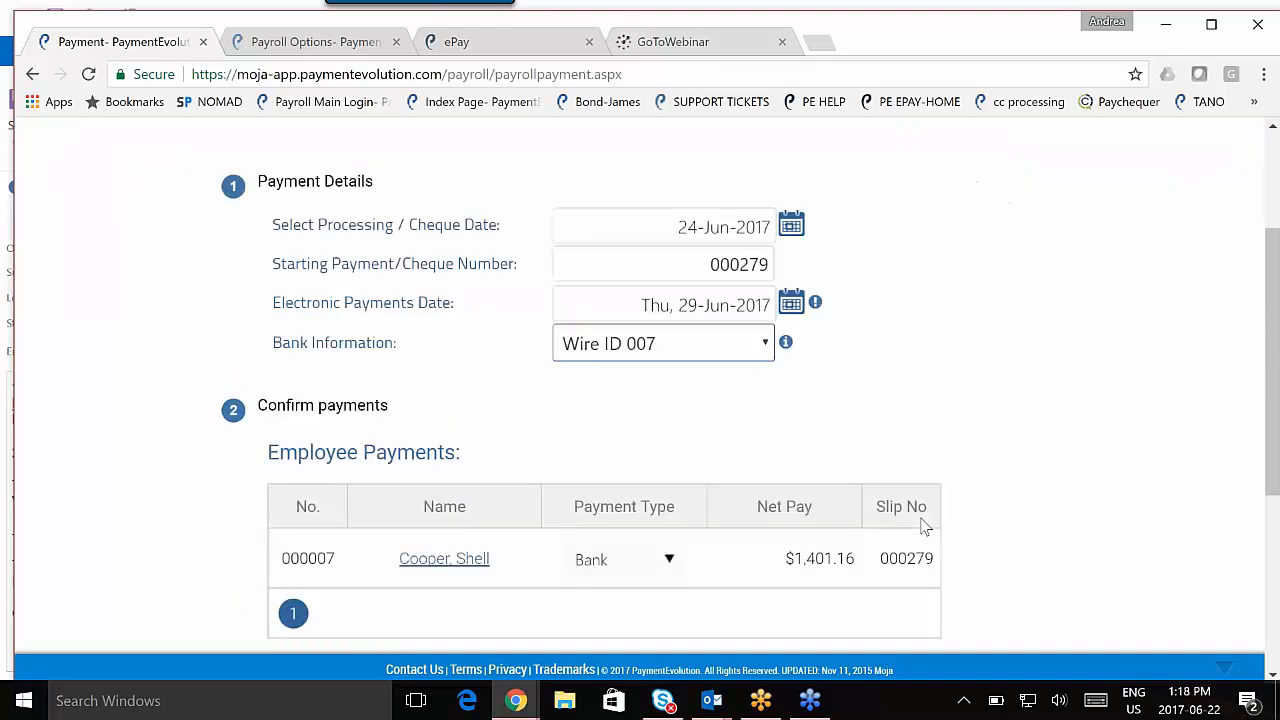
scroll(920, 527, down, 3)
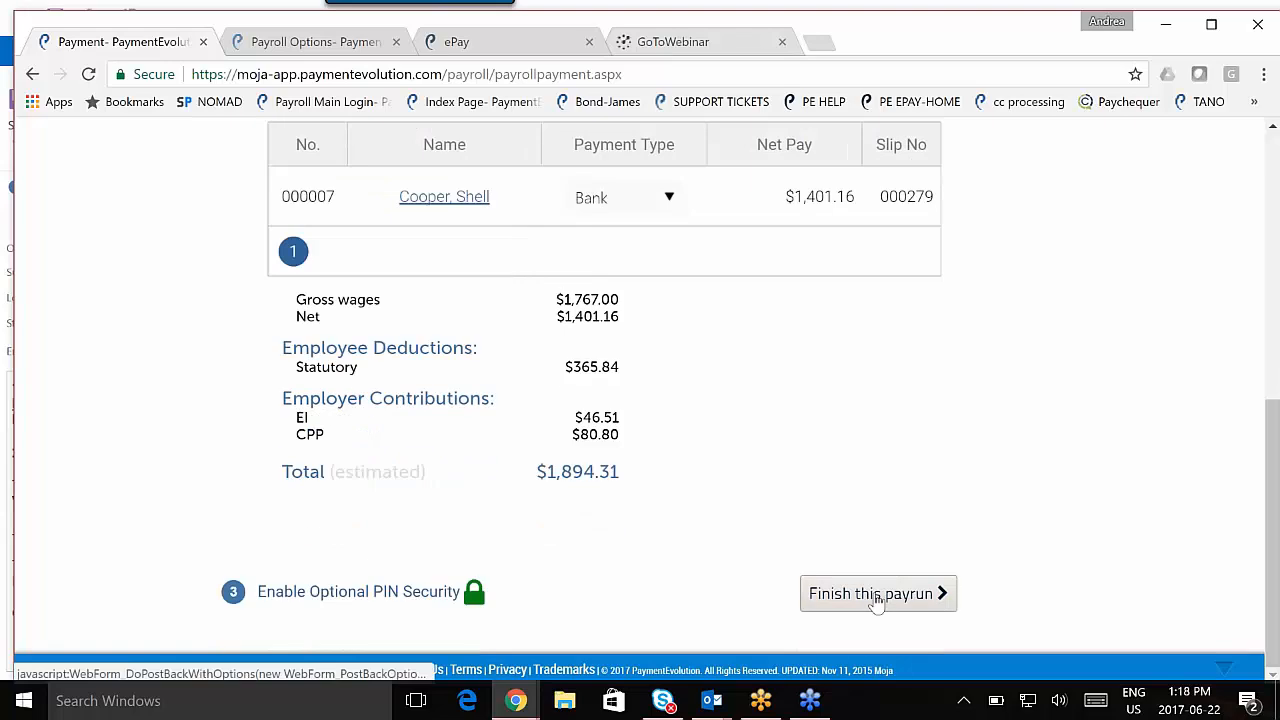
click(876, 600)
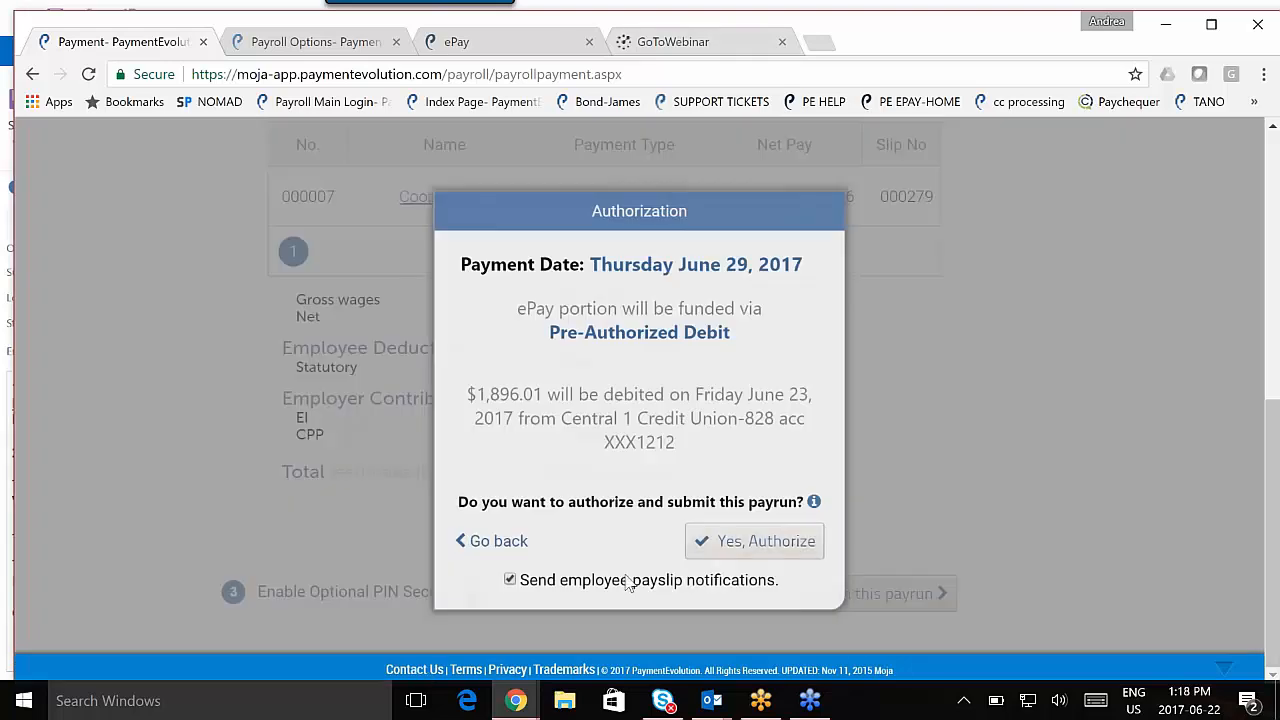
click(737, 542)
click(638, 429)
click(868, 596)
click(731, 544)
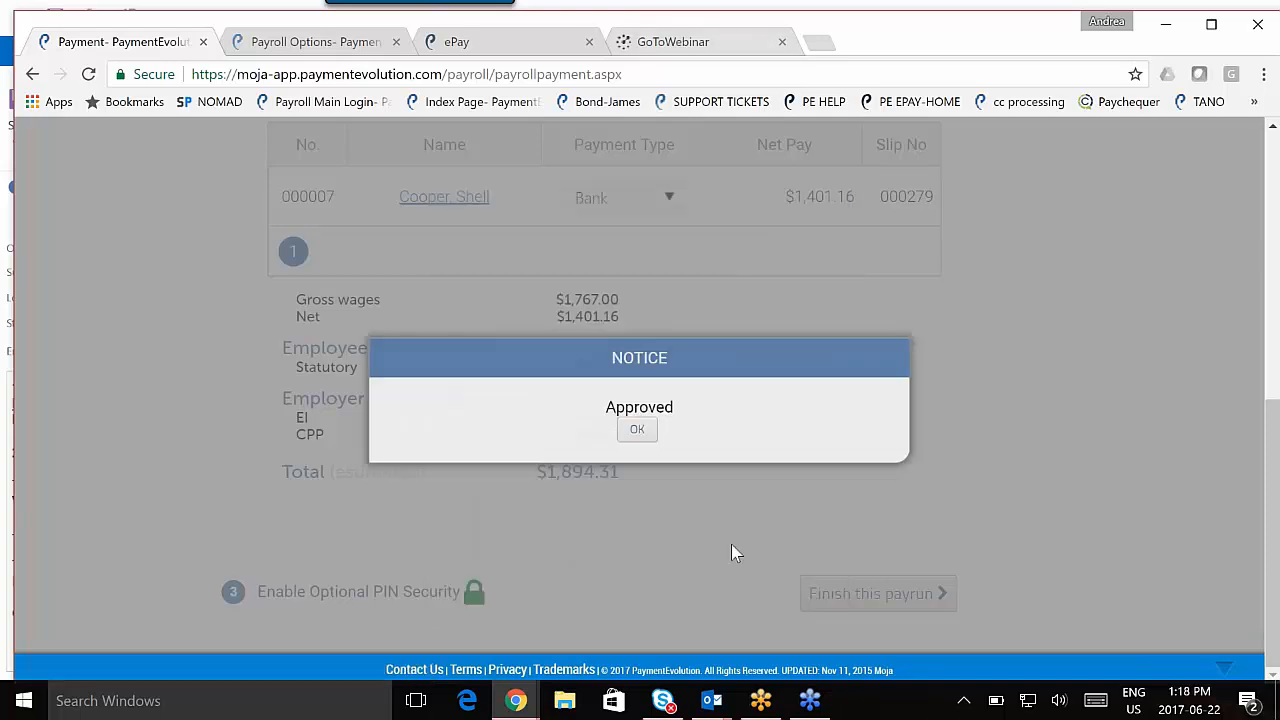
click(638, 430)
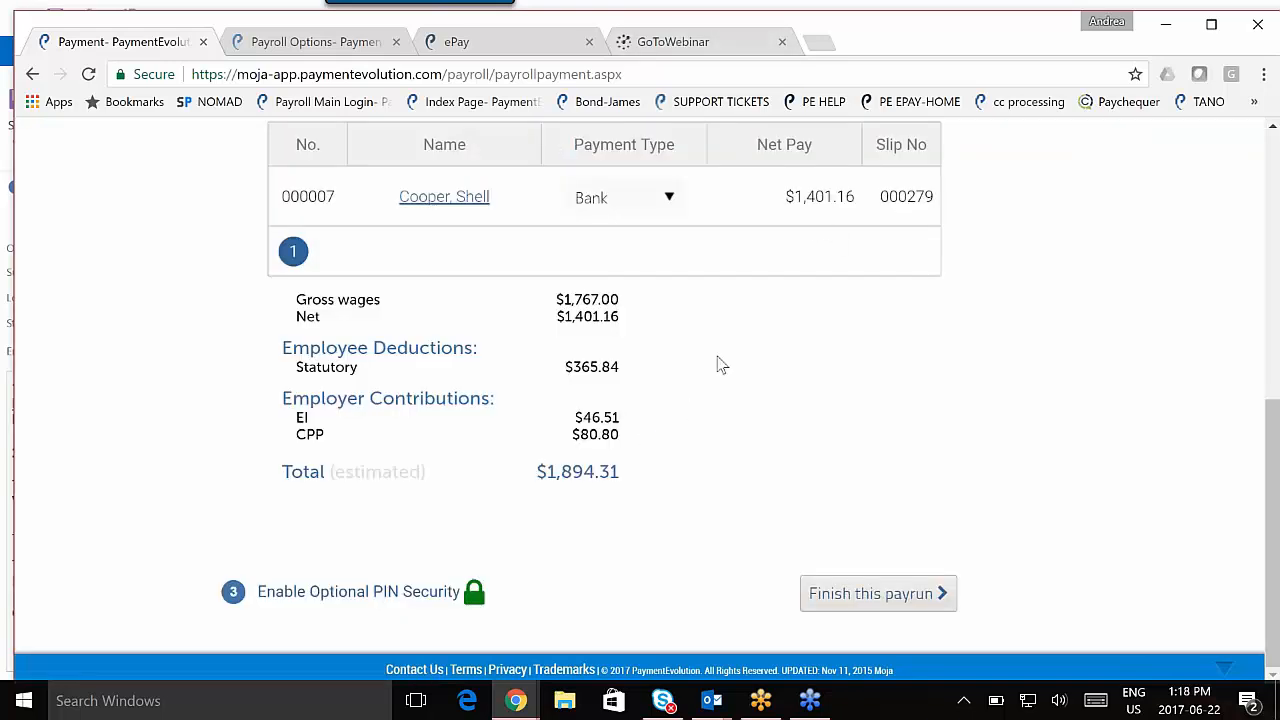
Open the E-Pay direct deposit report for the company.
scroll(720, 363, up, 10)
mouse_move(497, 257)
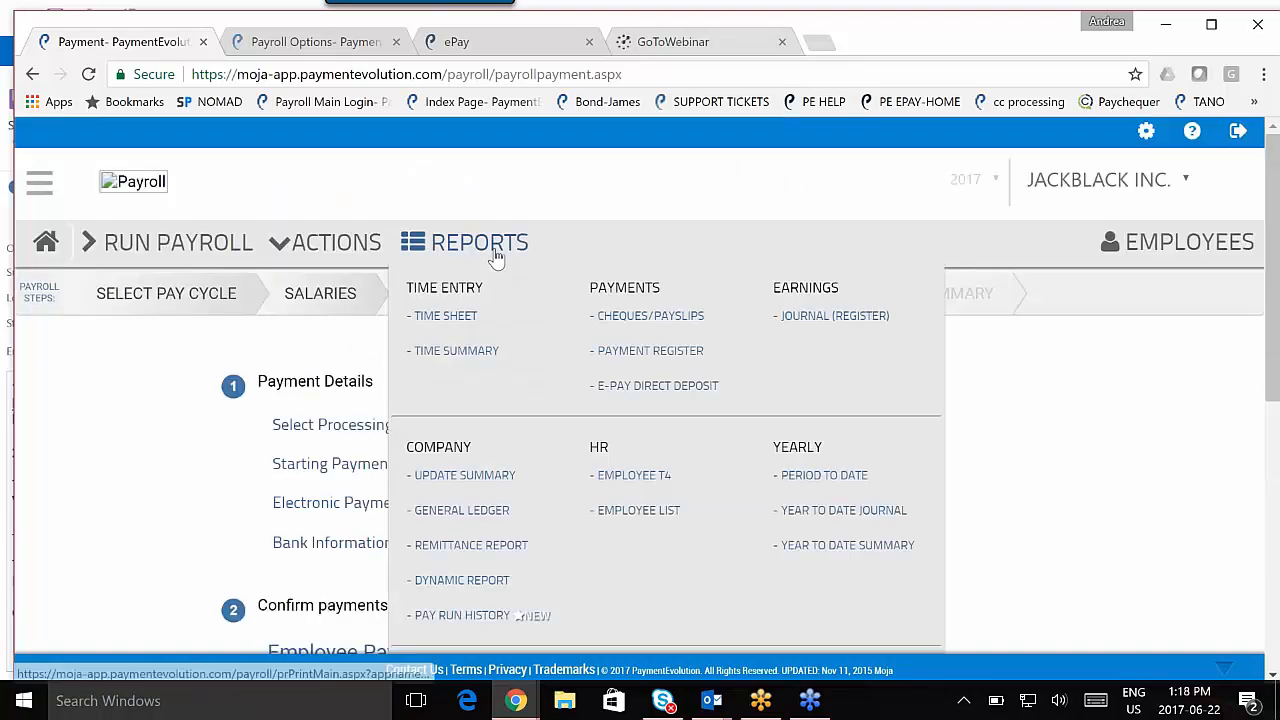
click(609, 396)
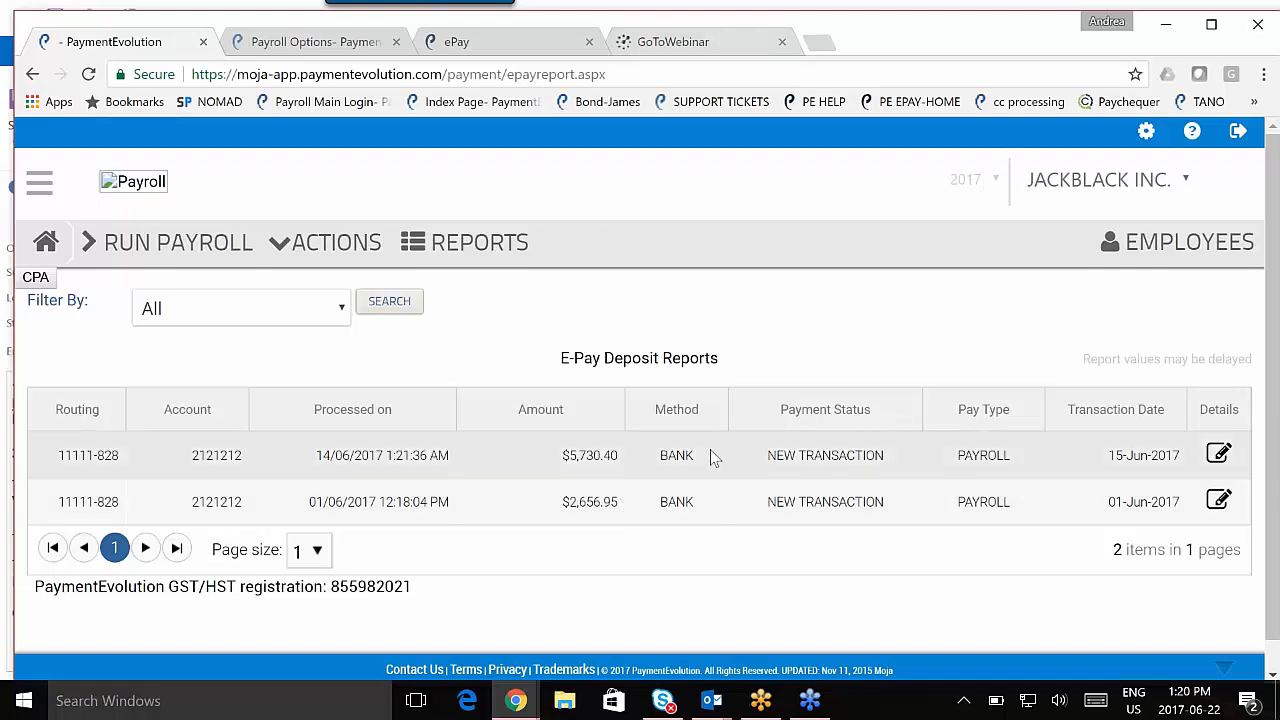
Show the details of the 15-Jun-2017 E-Pay deposit and review its payroll, remittance and fee transactions.
click(1218, 453)
scroll(1218, 453, down, 2)
scroll(1070, 505, down, 3)
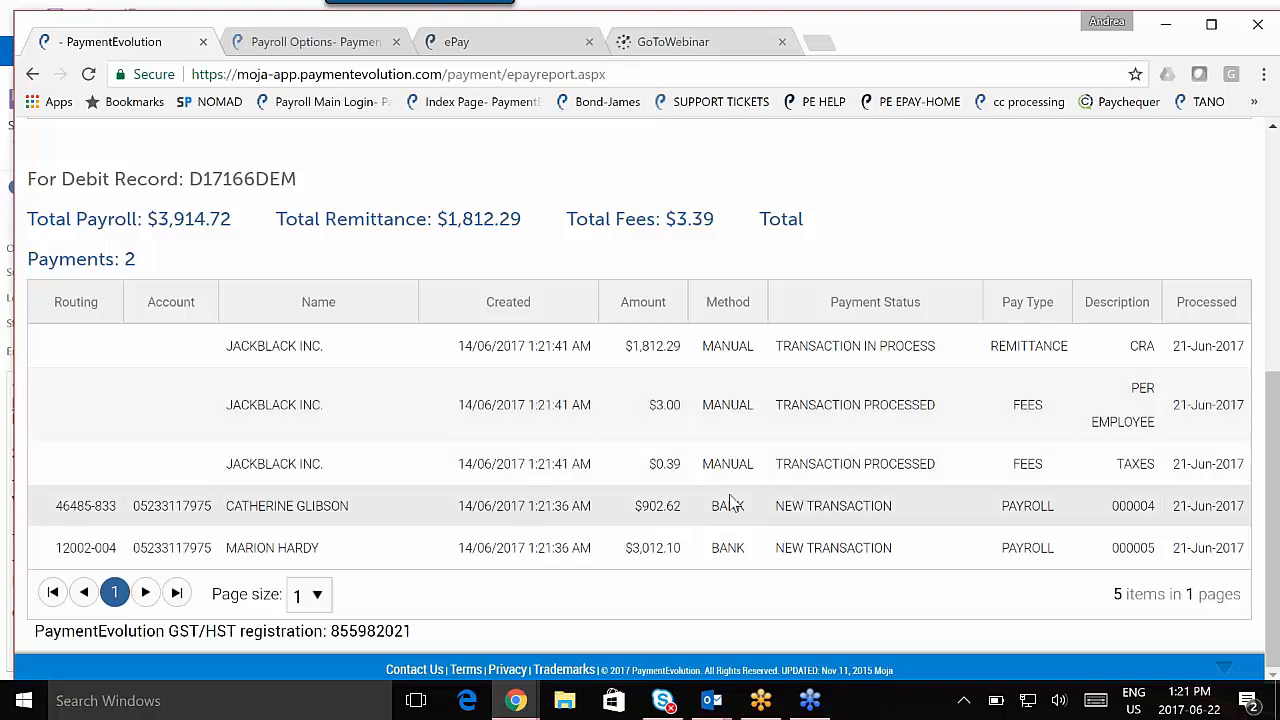
scroll(735, 504, up, 1)
scroll(735, 504, up, 4)
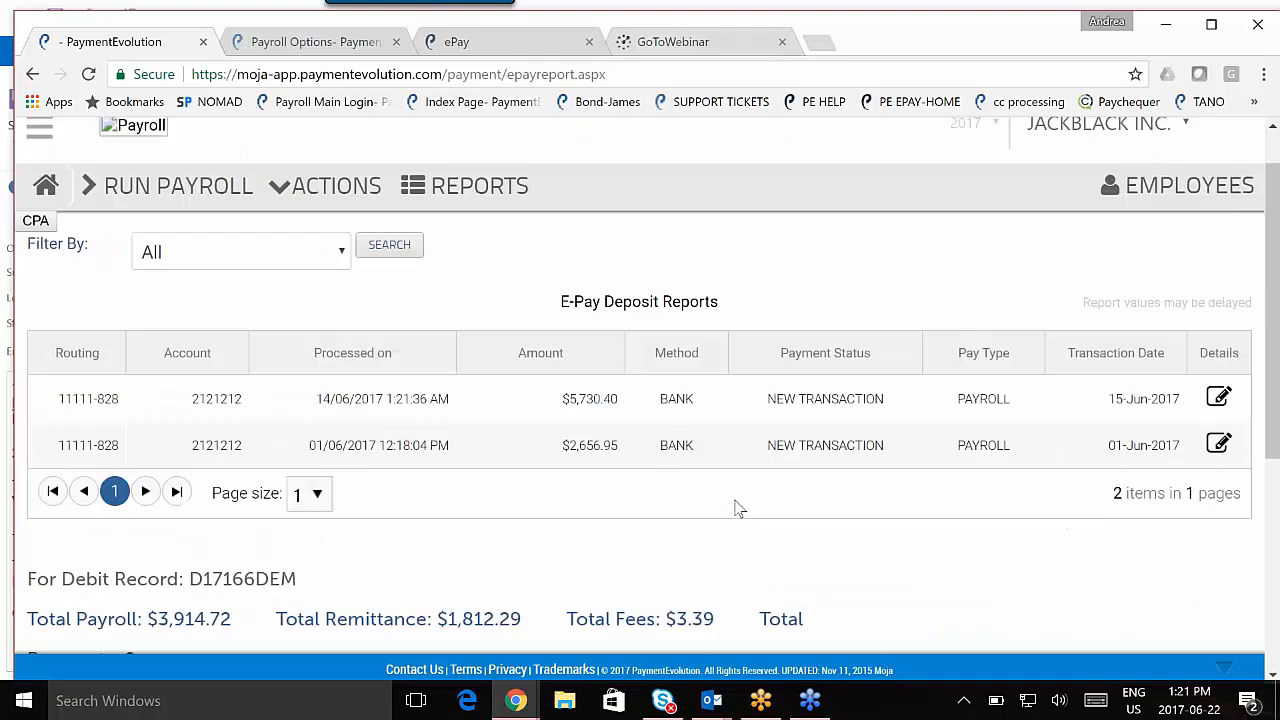